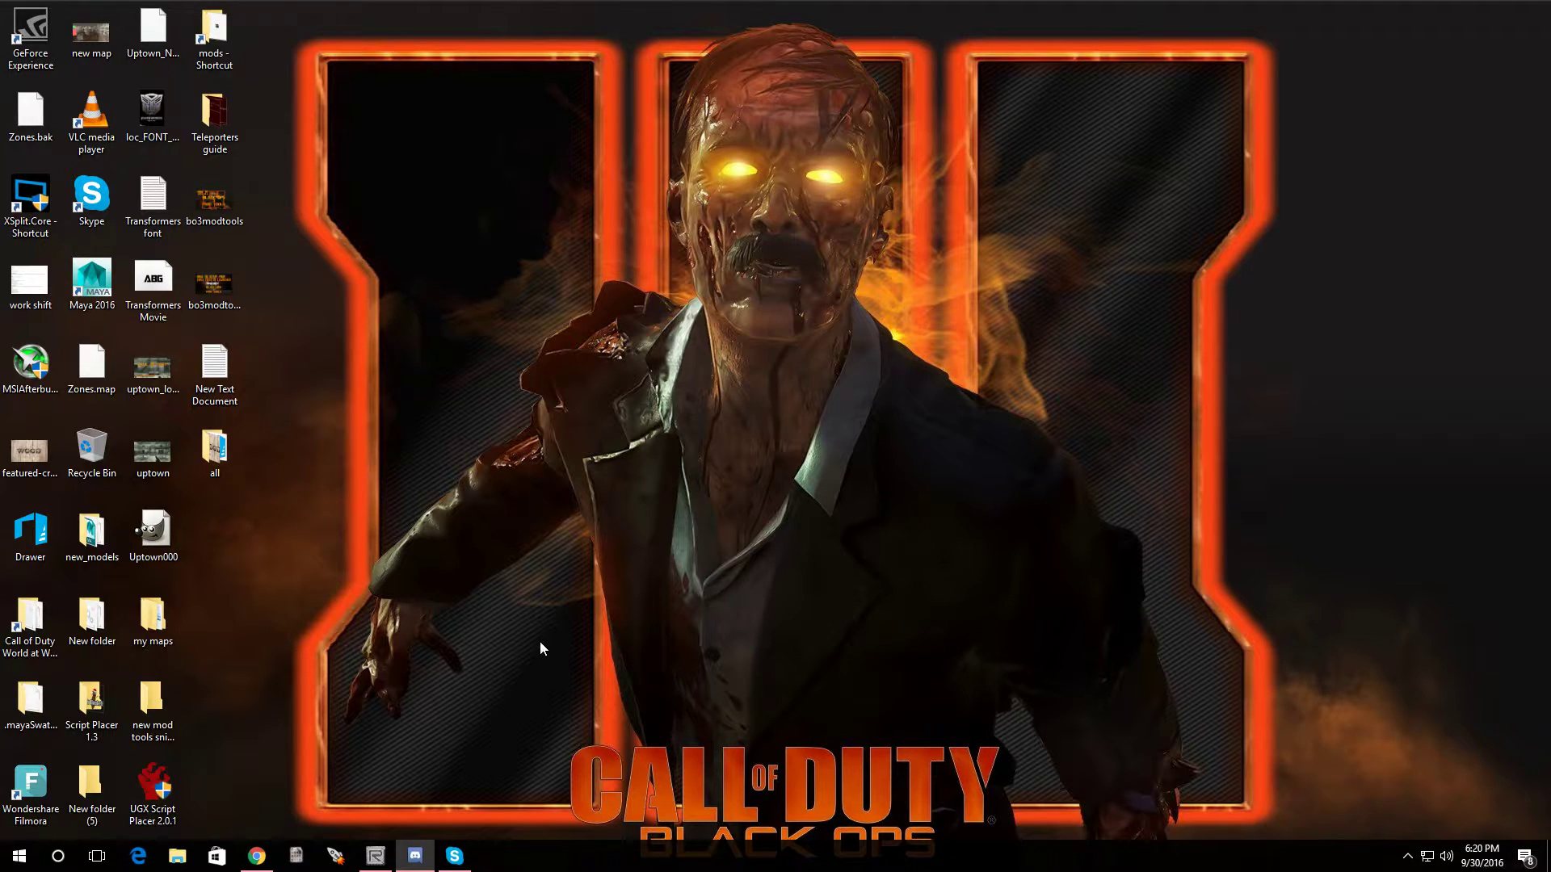
Download the dog_spawner.map attachment from the UGX-Mods dog spawner tutorial as dog_spawner (3).map.
click(255, 855)
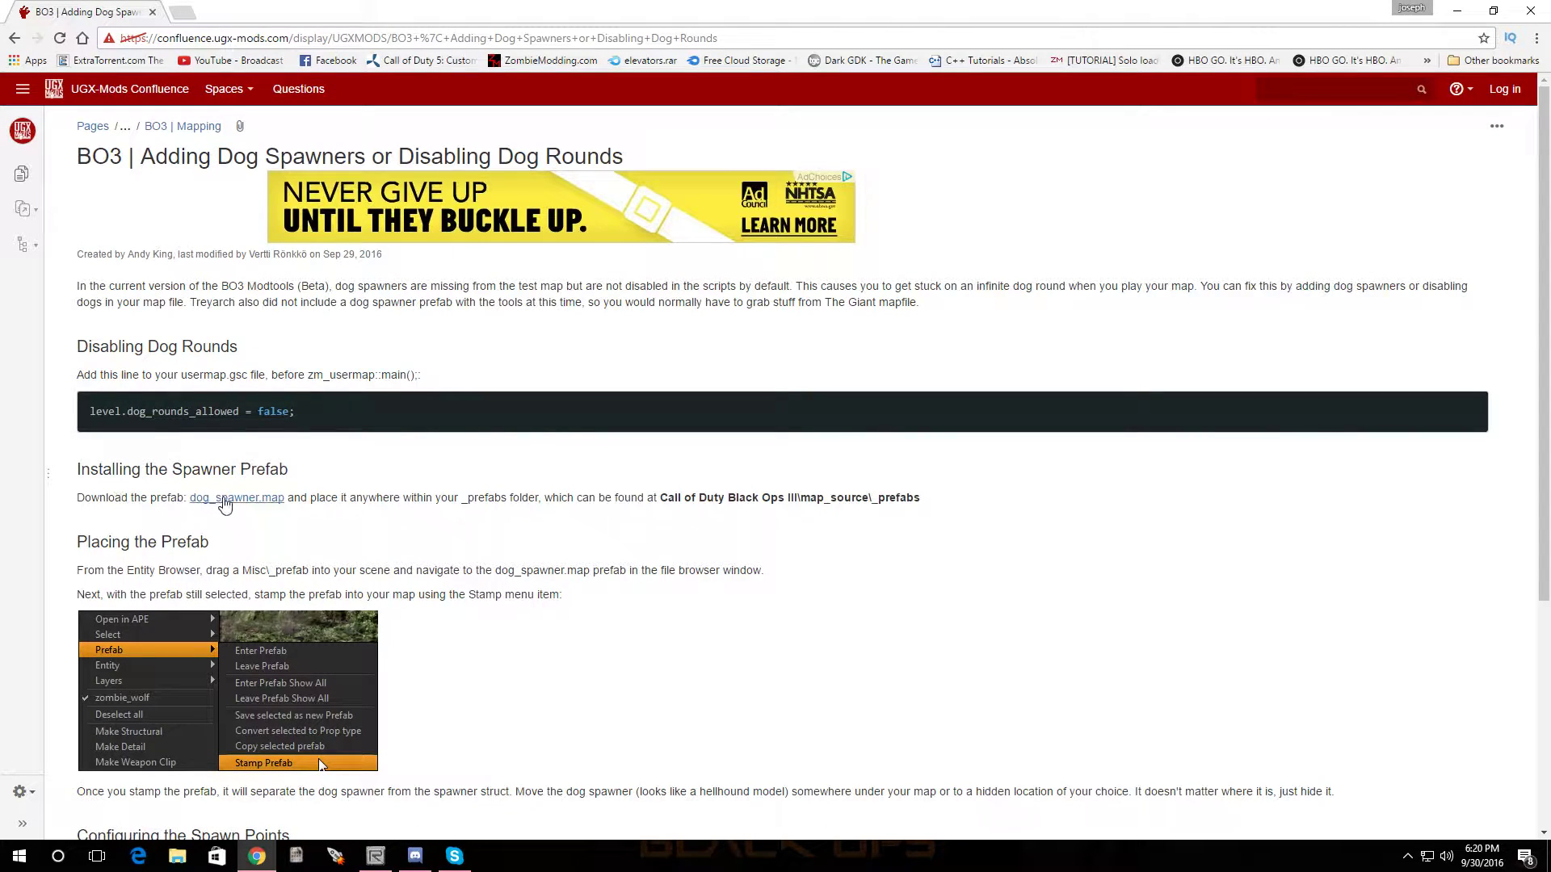
click(224, 499)
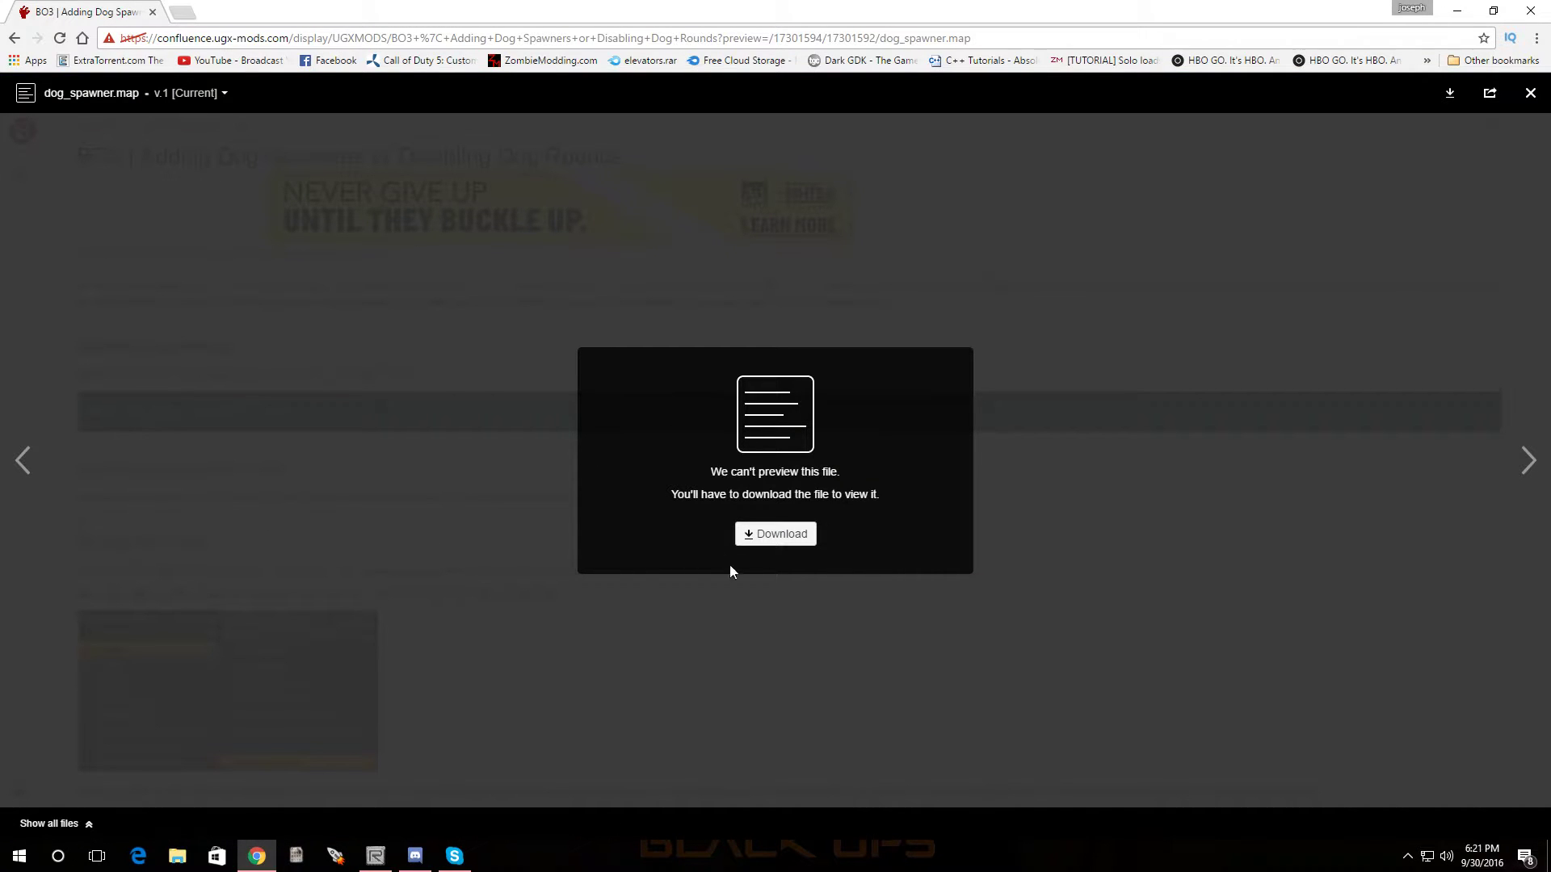
click(767, 534)
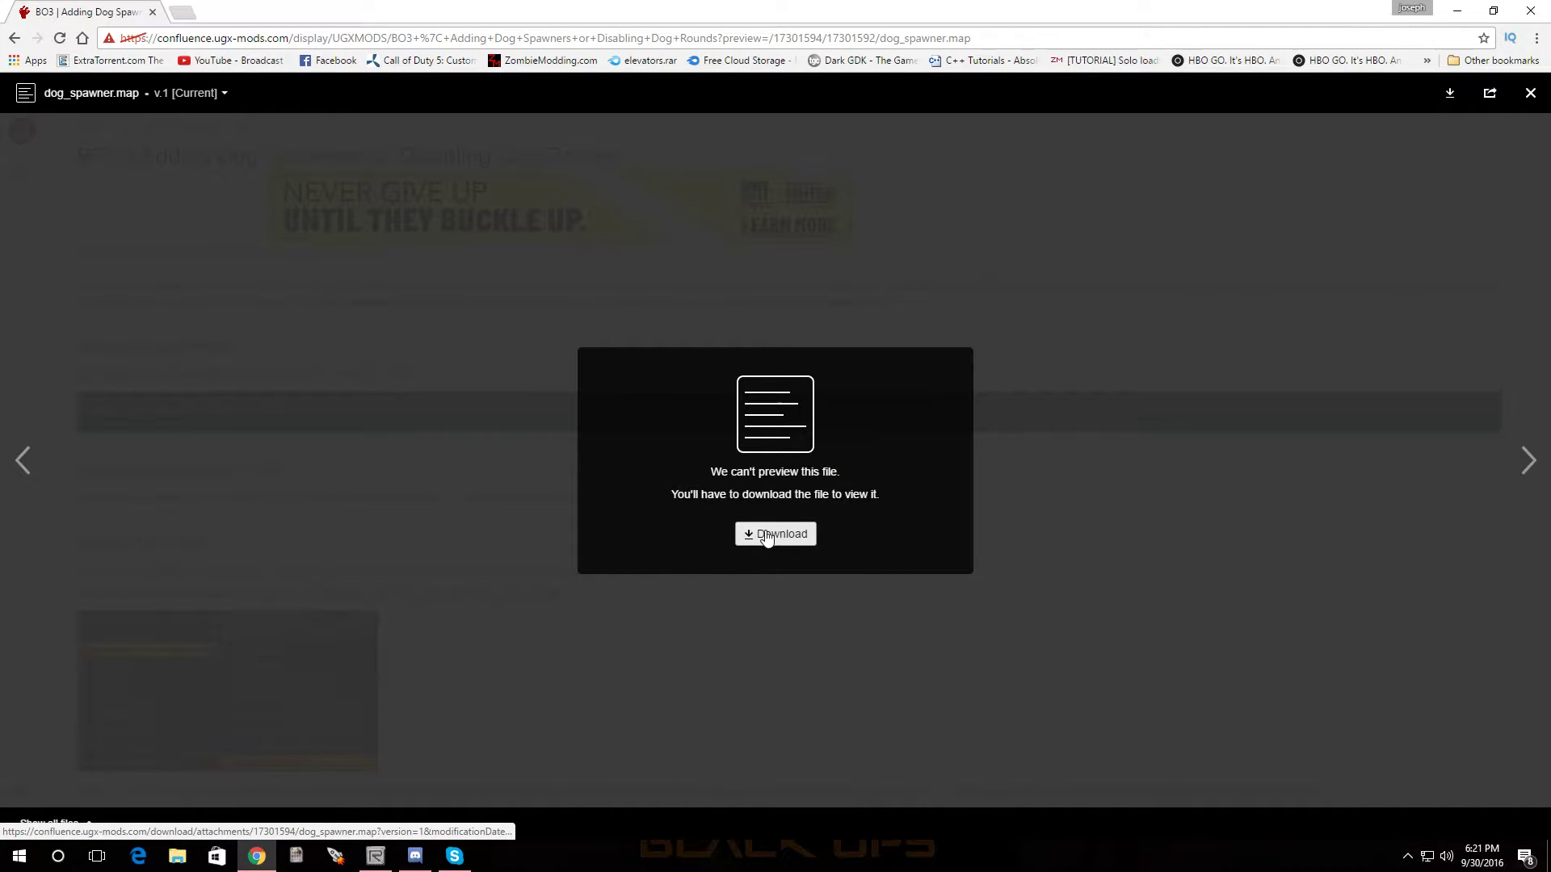
click(767, 536)
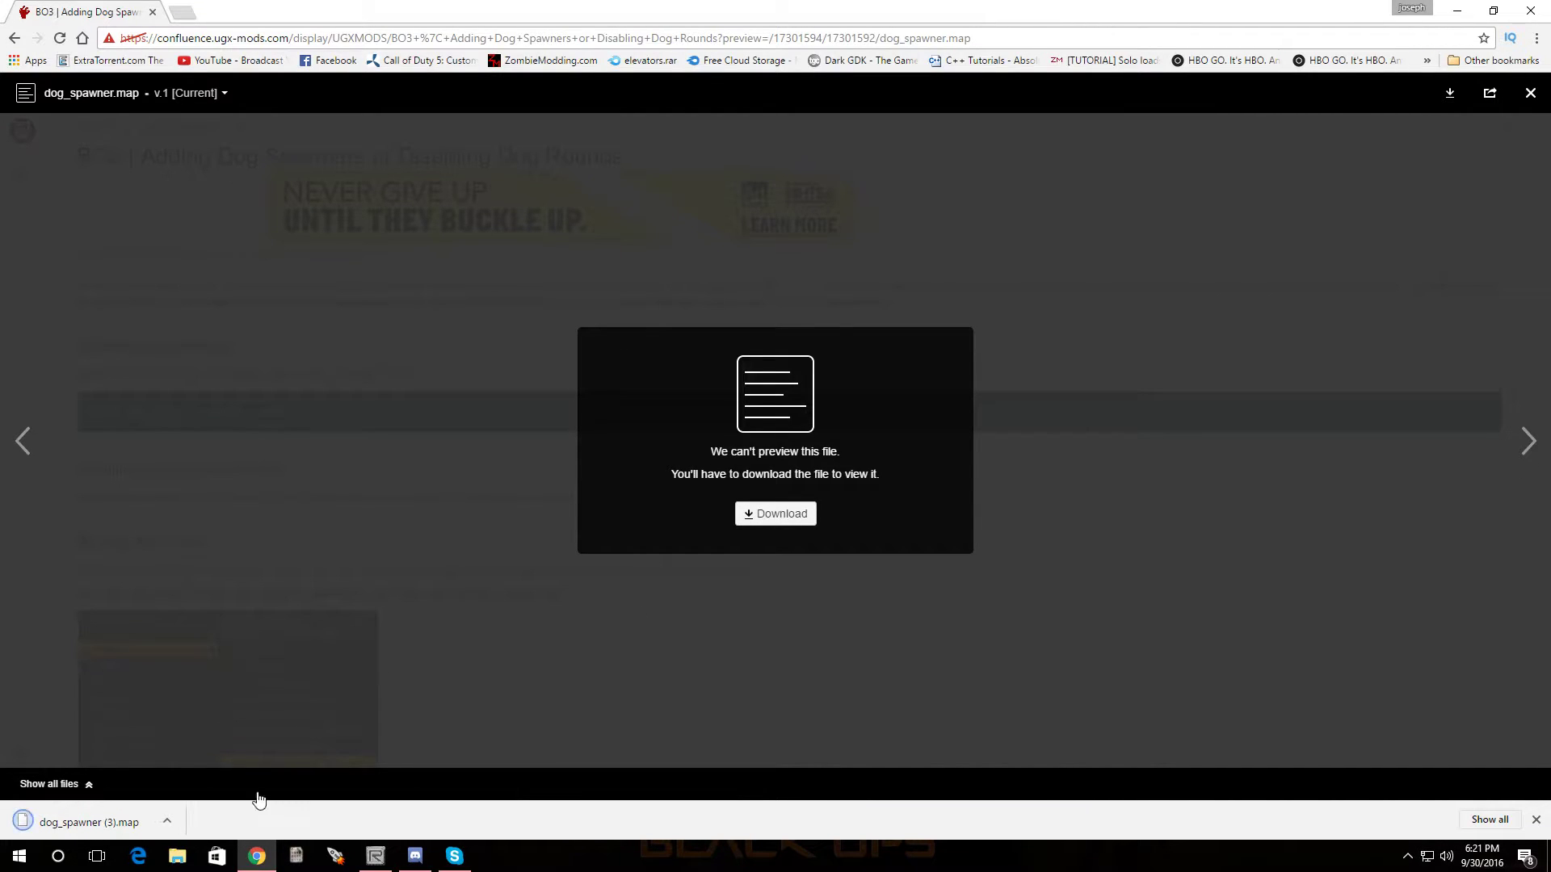
click(166, 824)
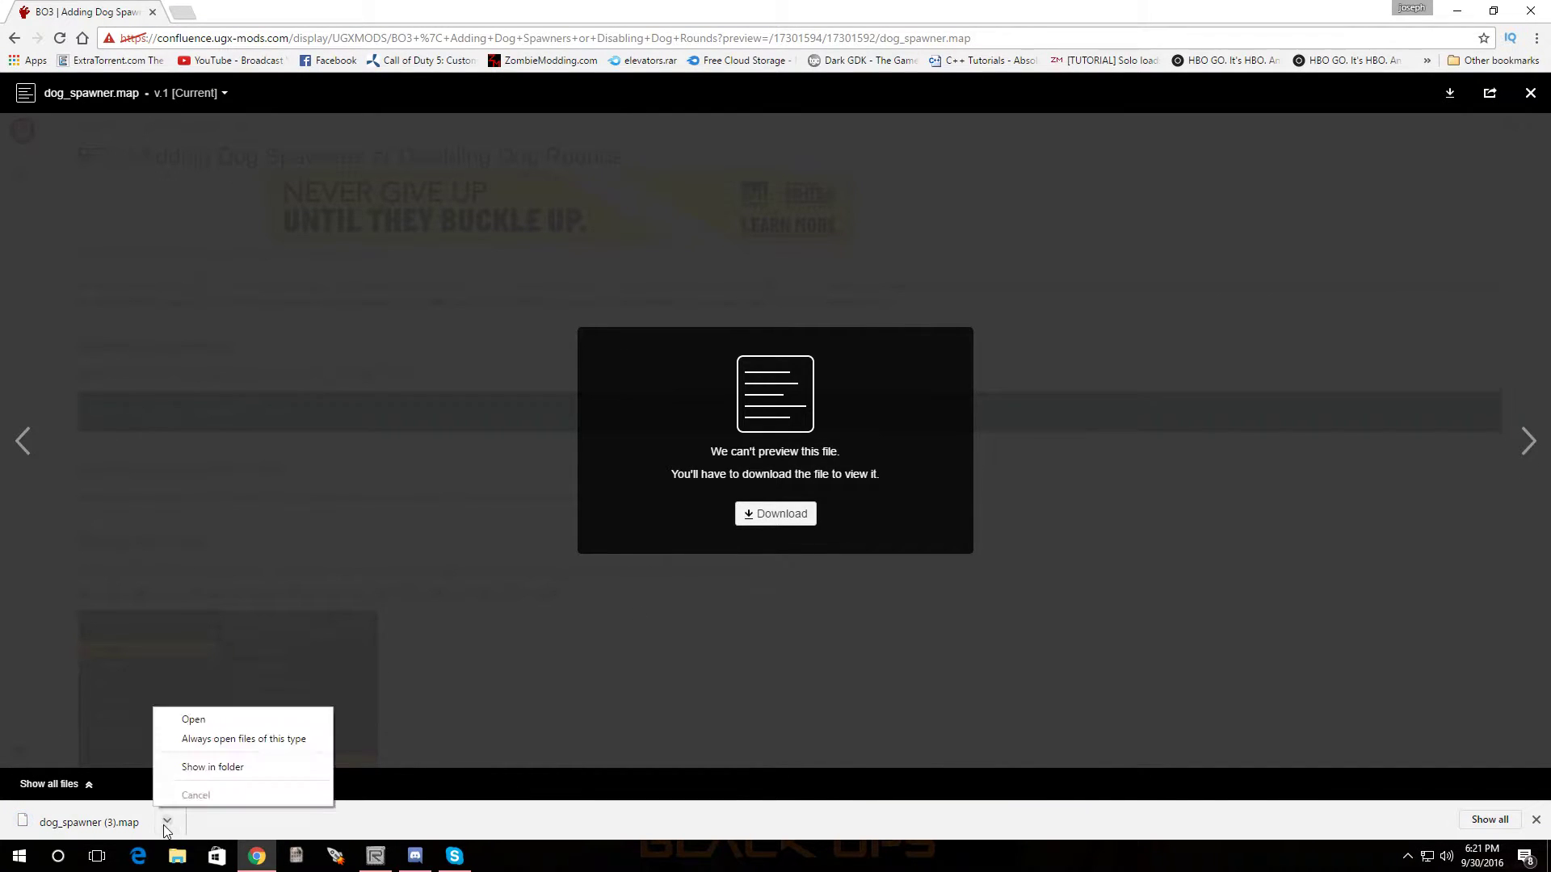
Copy dog_spawner.map from the Downloads folder to the clipboard and close Chrome.
click(202, 768)
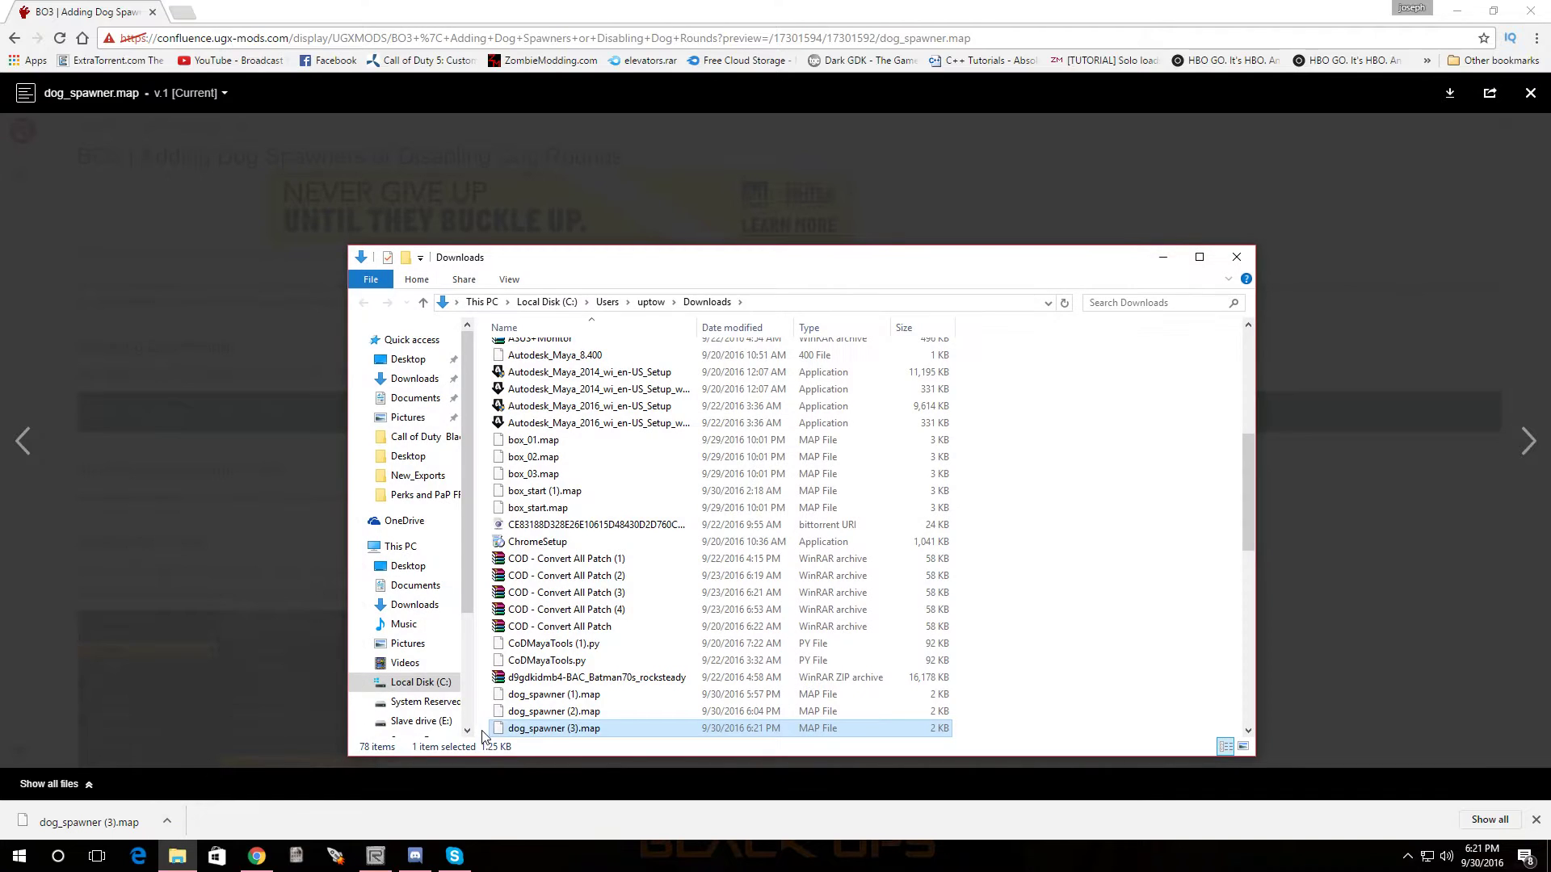
click(571, 644)
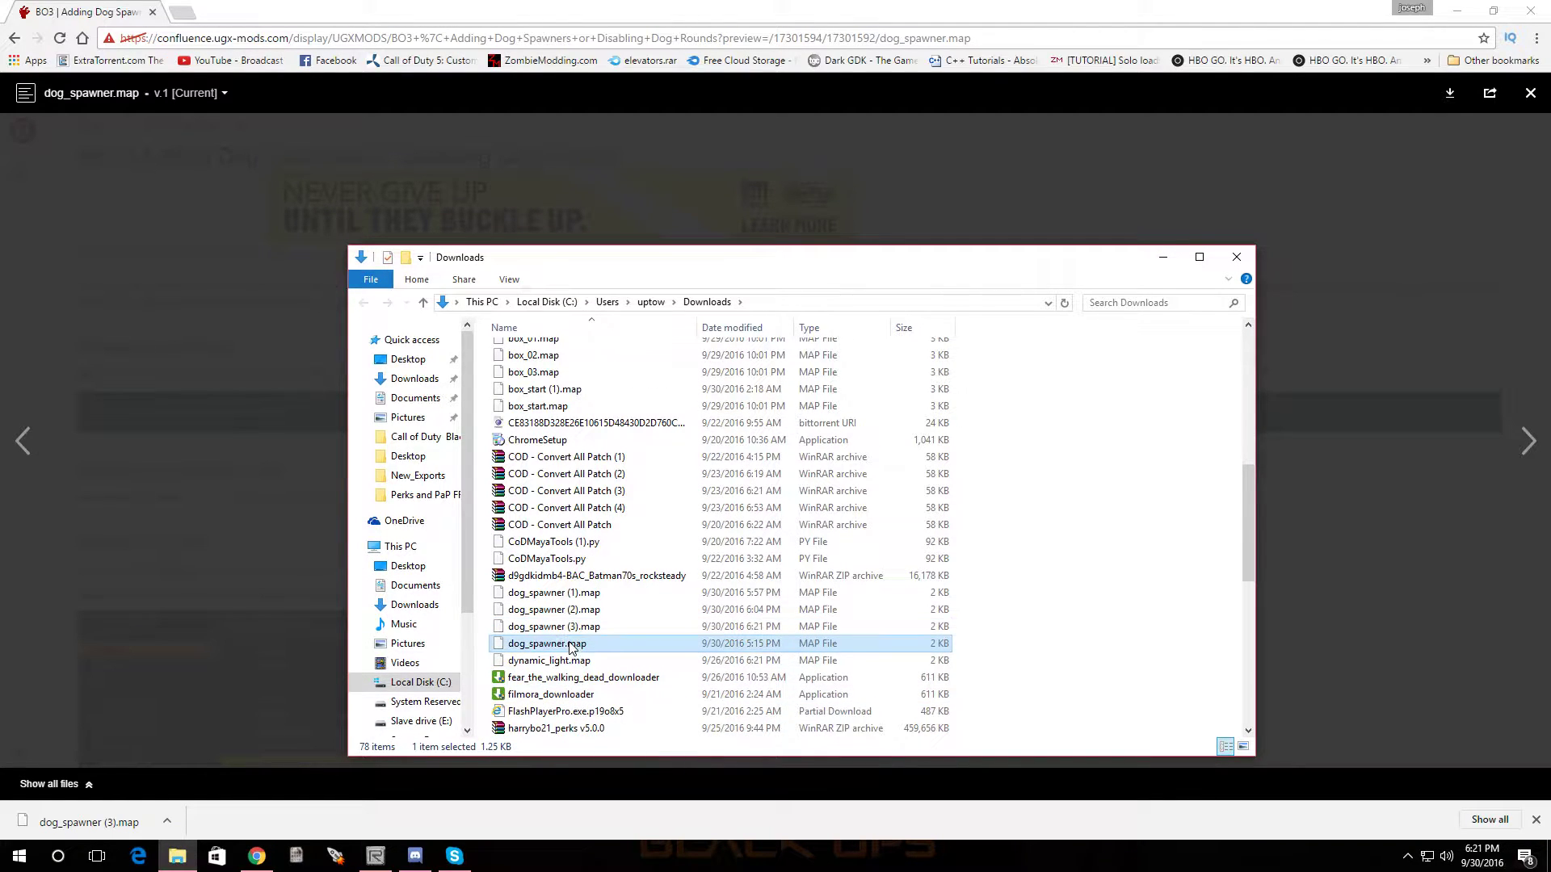
right_click(571, 646)
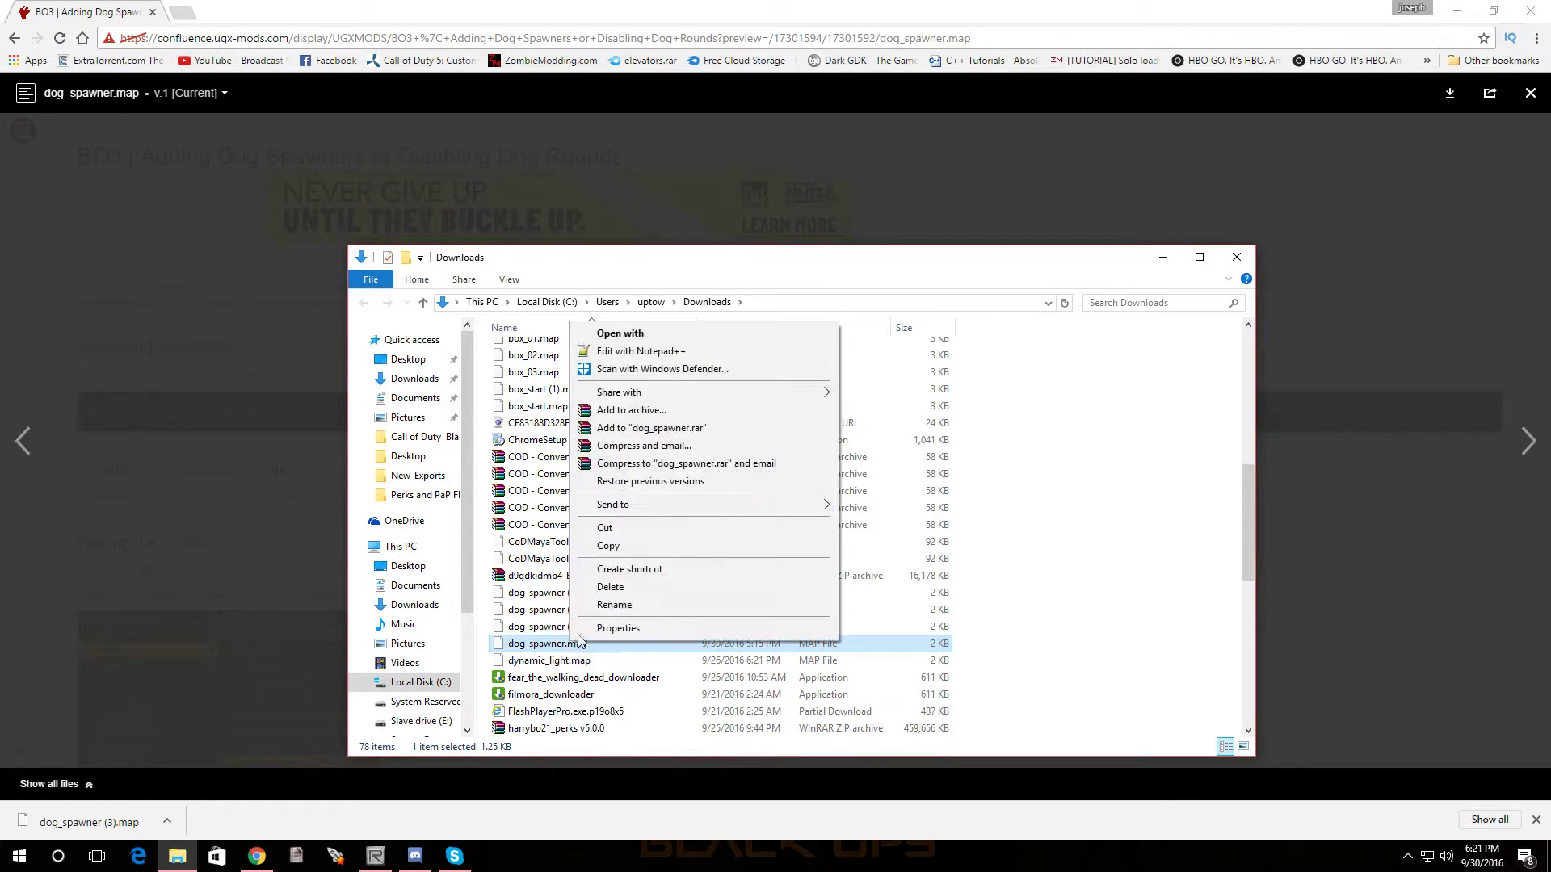
click(625, 546)
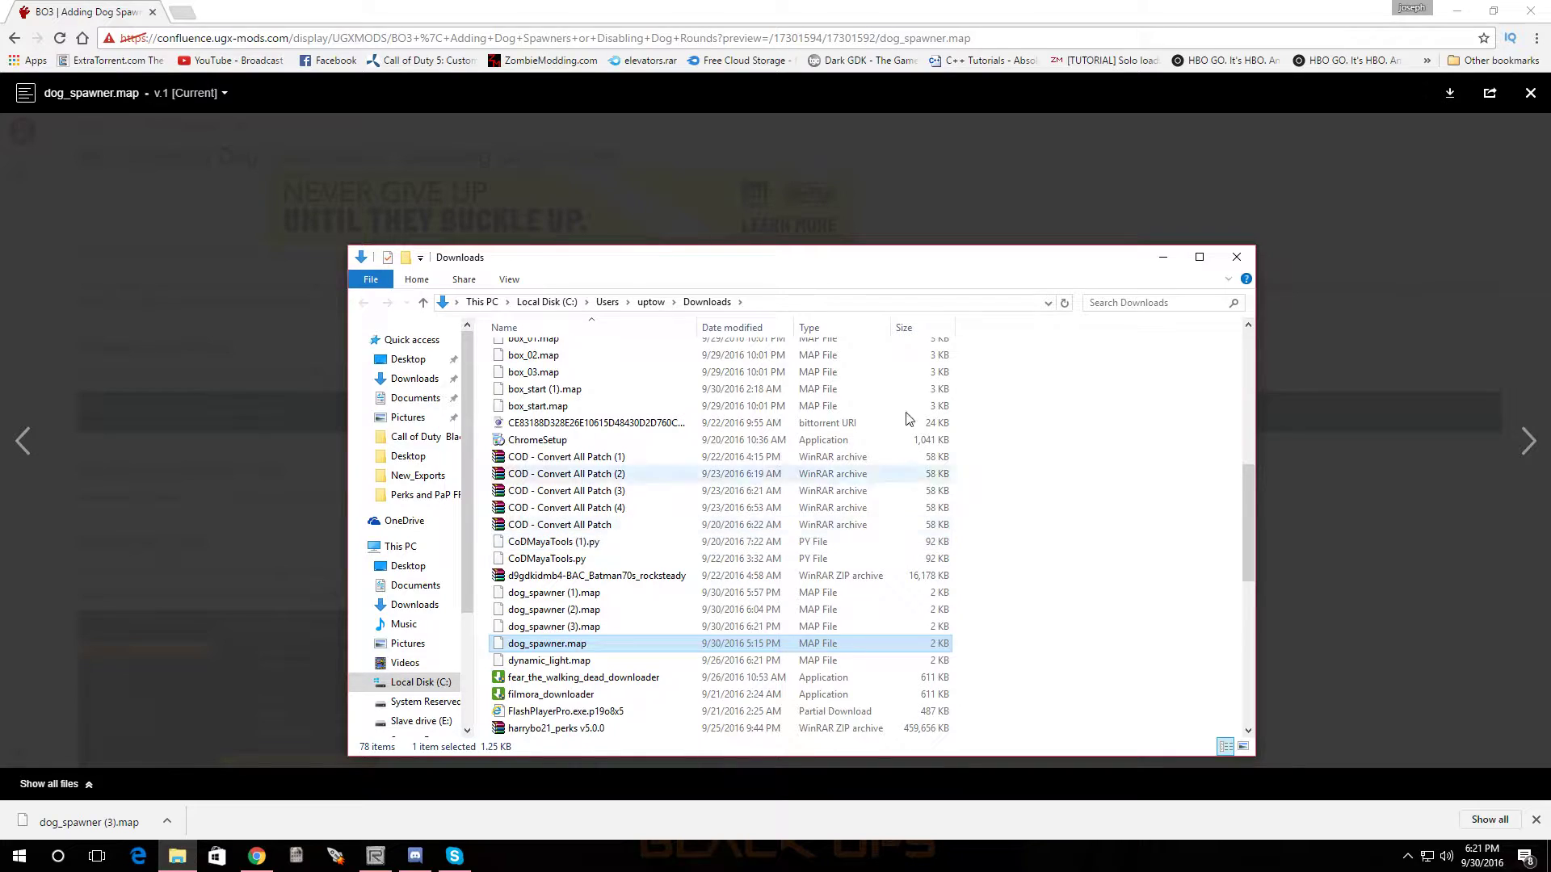
click(1522, 15)
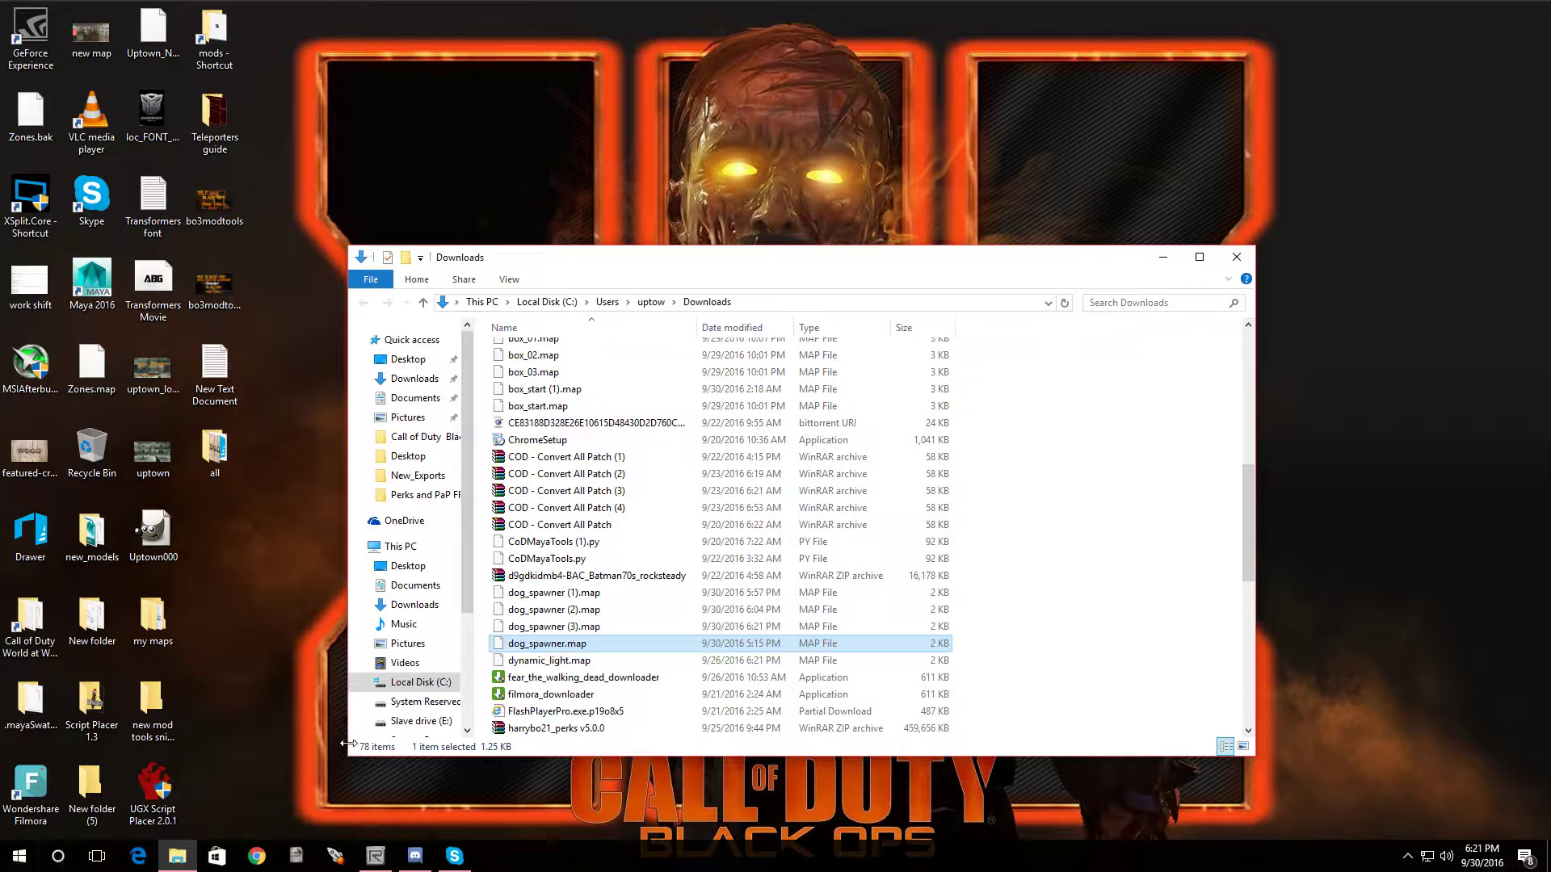
scroll(438, 638, down, 1)
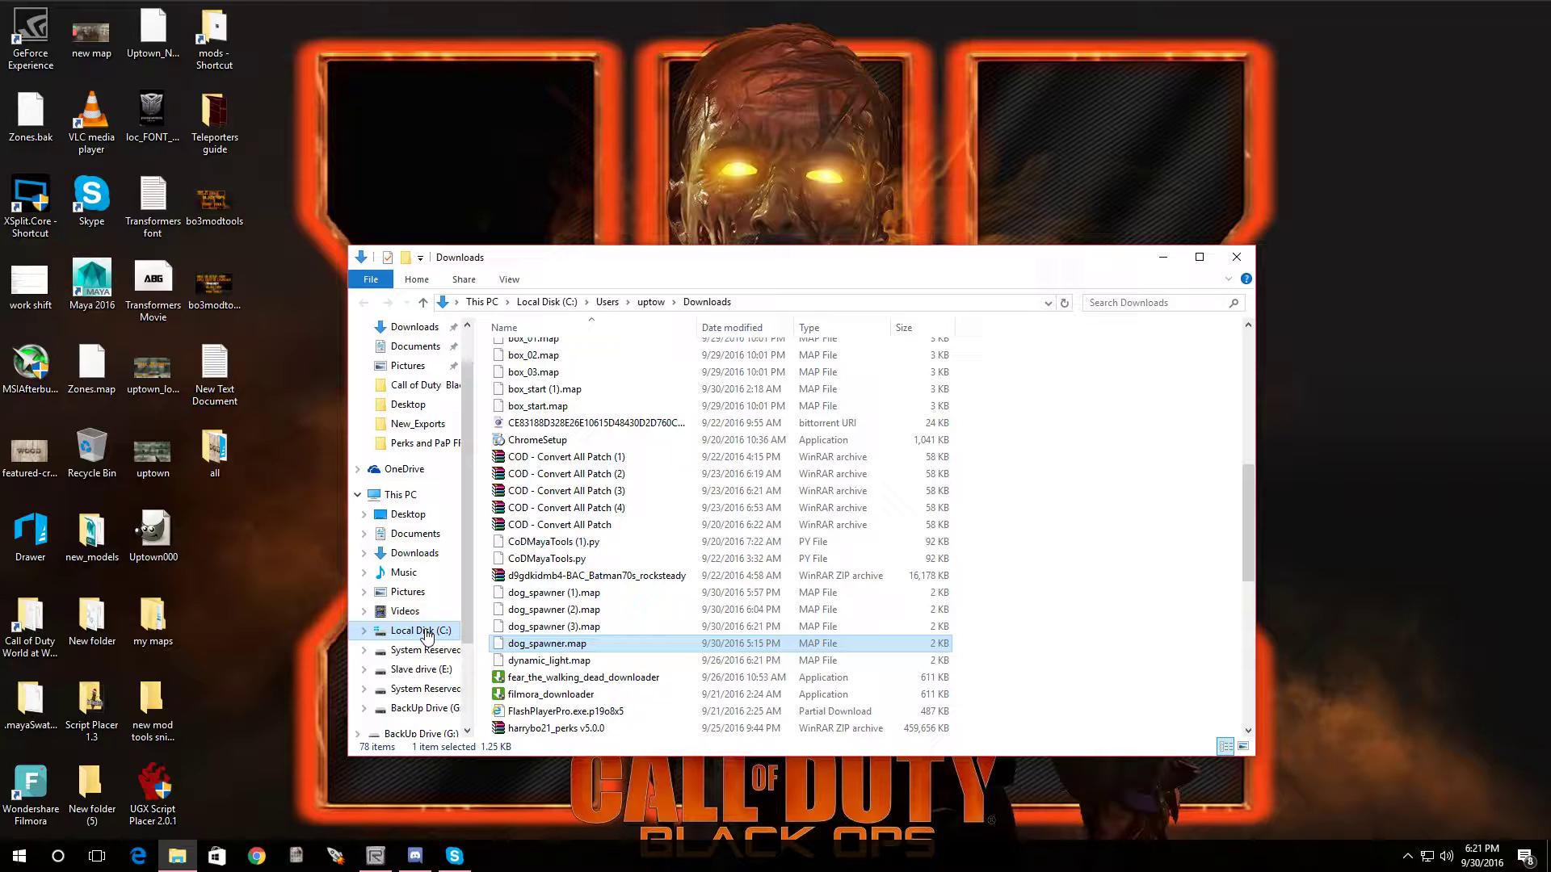
Browse from Local Disk (C:) to Steam\steamapps\common\Call of Duty Black Ops III\map_source\_prefabs\zm\zm_core.
right_click(428, 637)
click(422, 632)
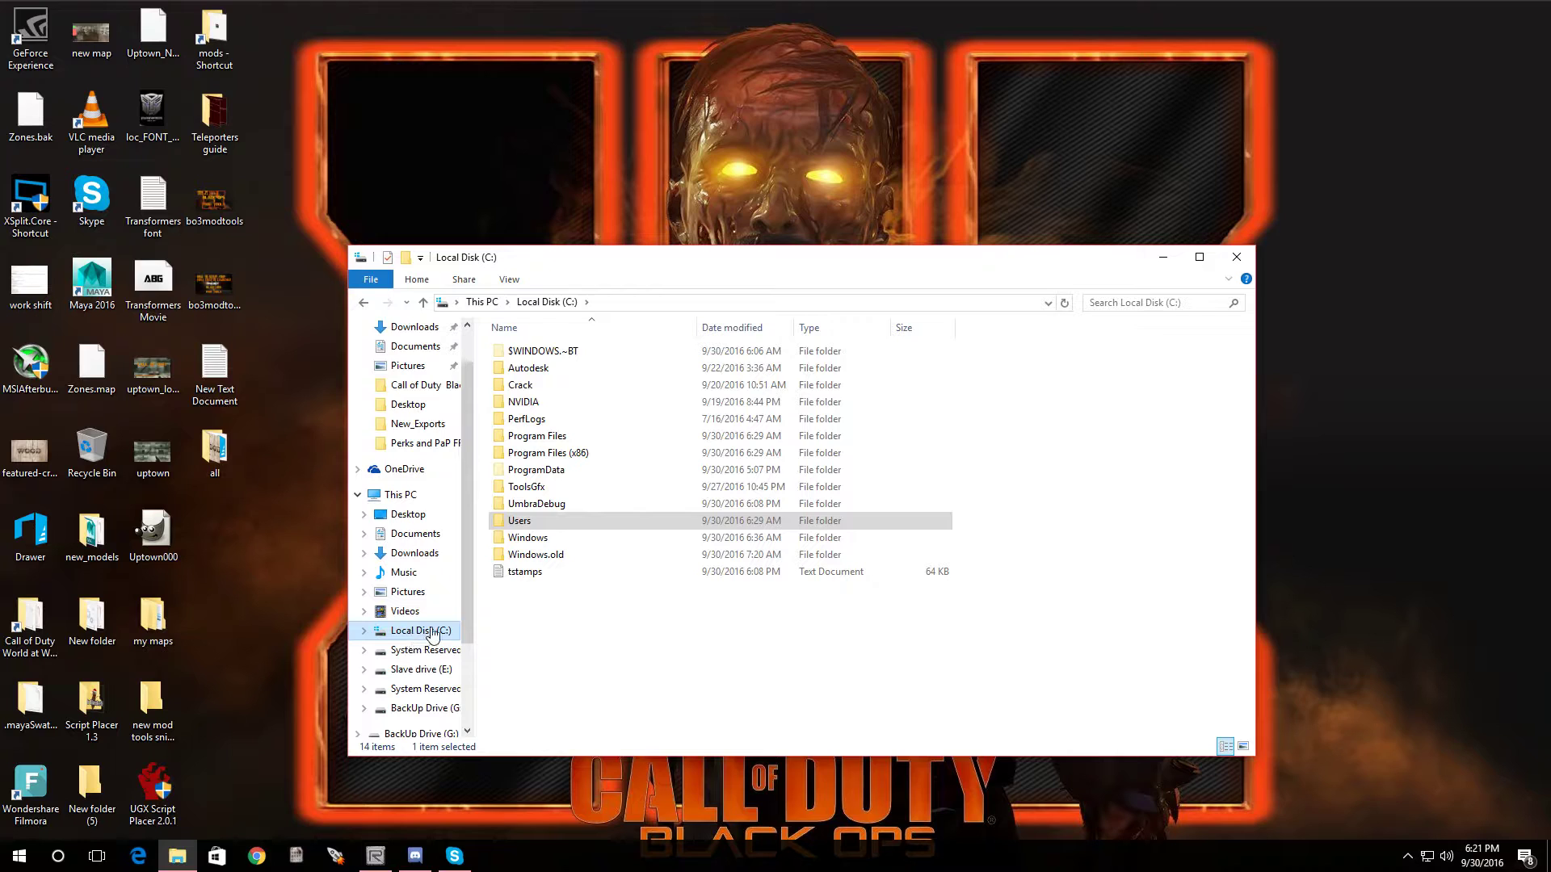
double_click(562, 454)
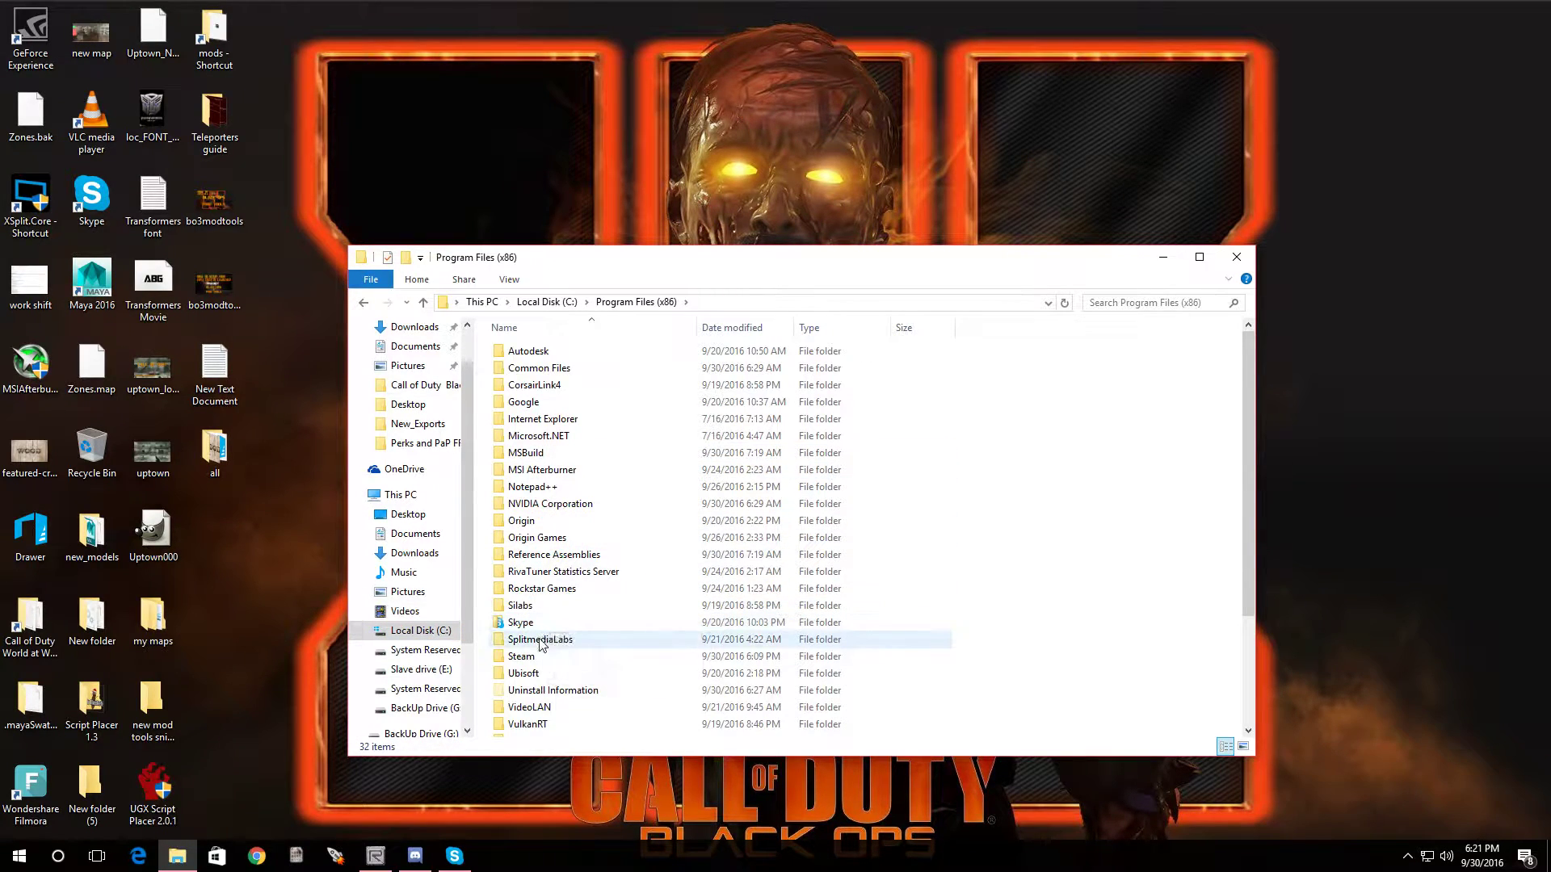
double_click(525, 656)
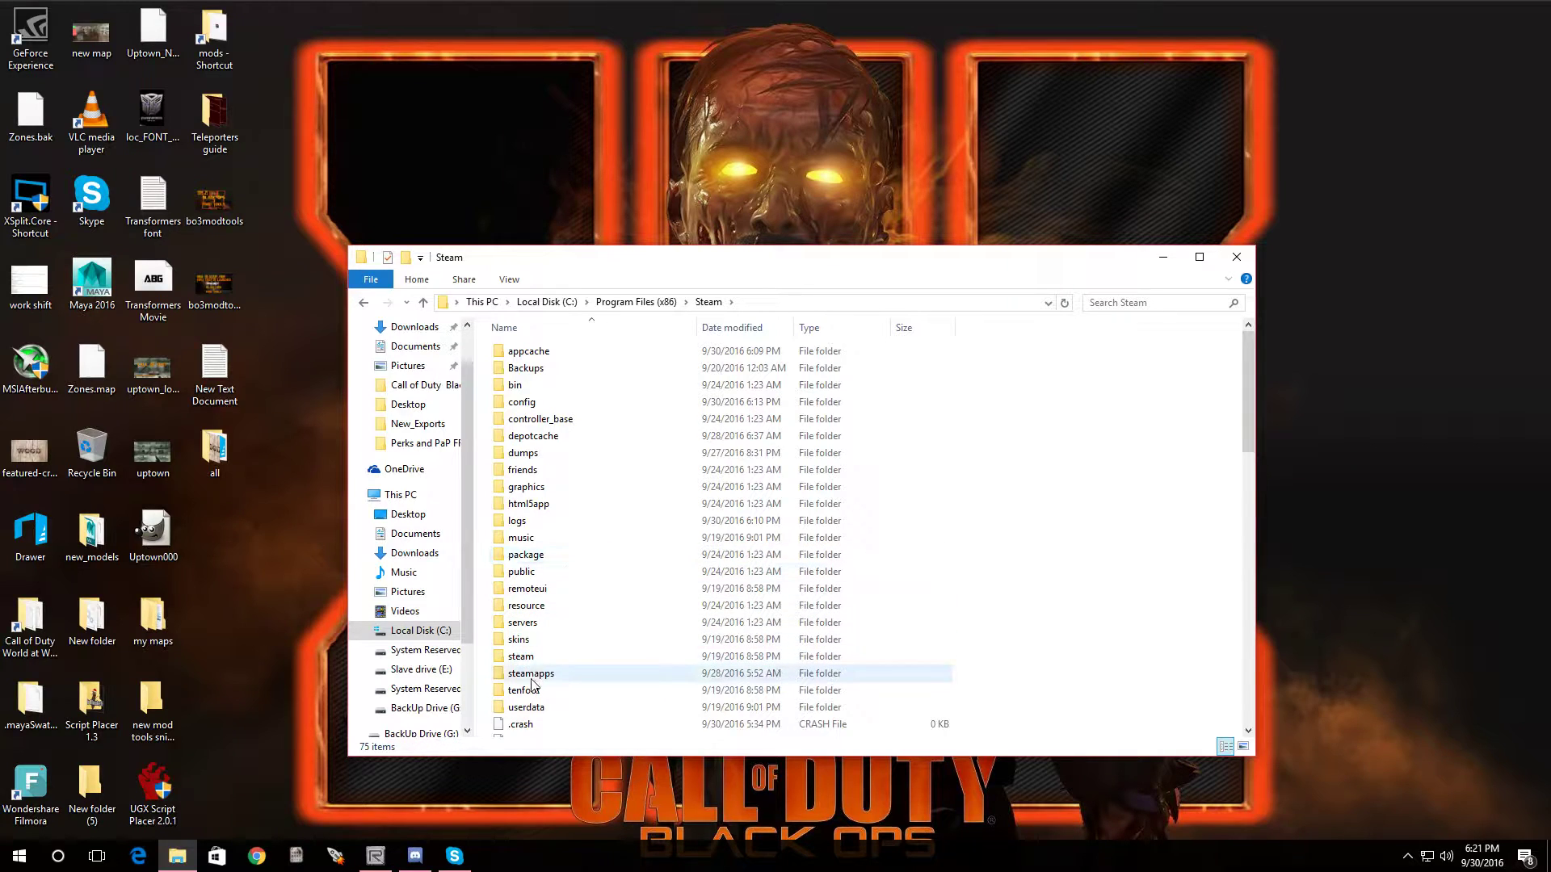
double_click(533, 674)
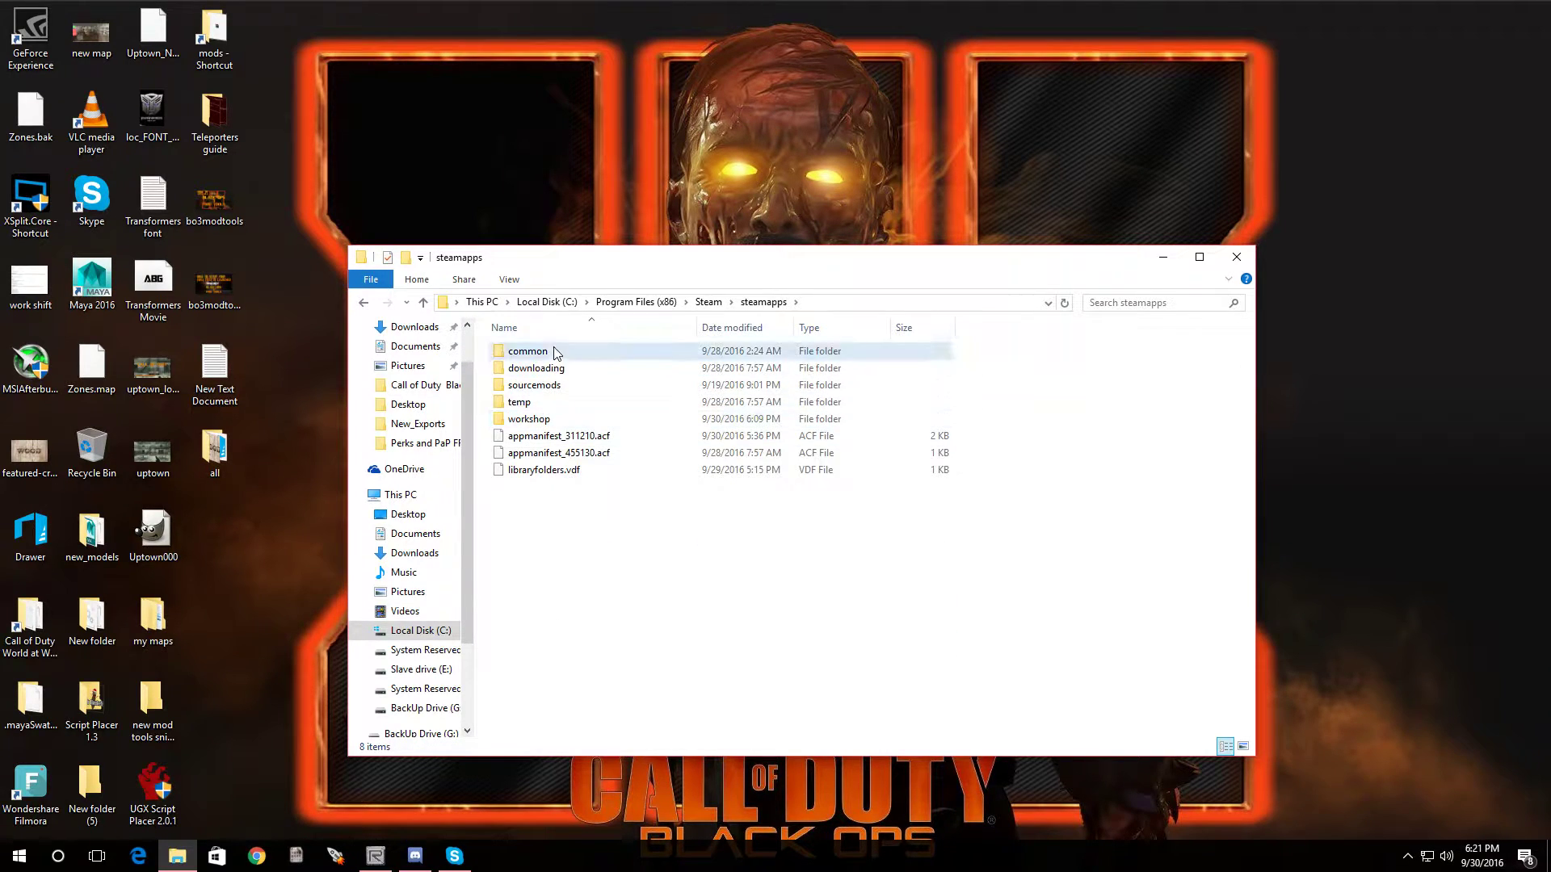
double_click(525, 351)
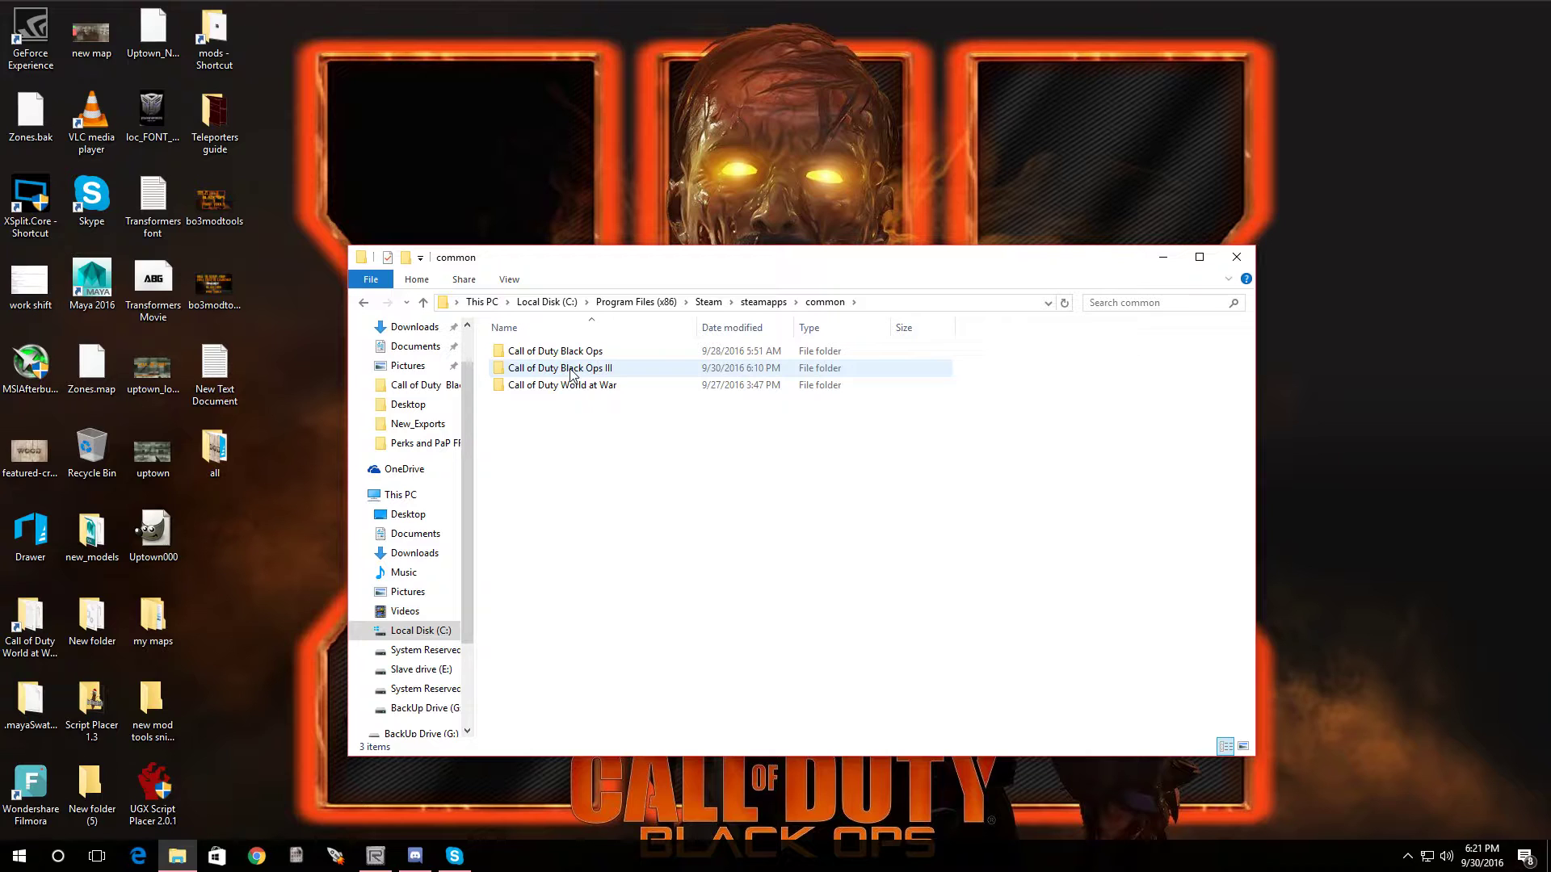
double_click(565, 368)
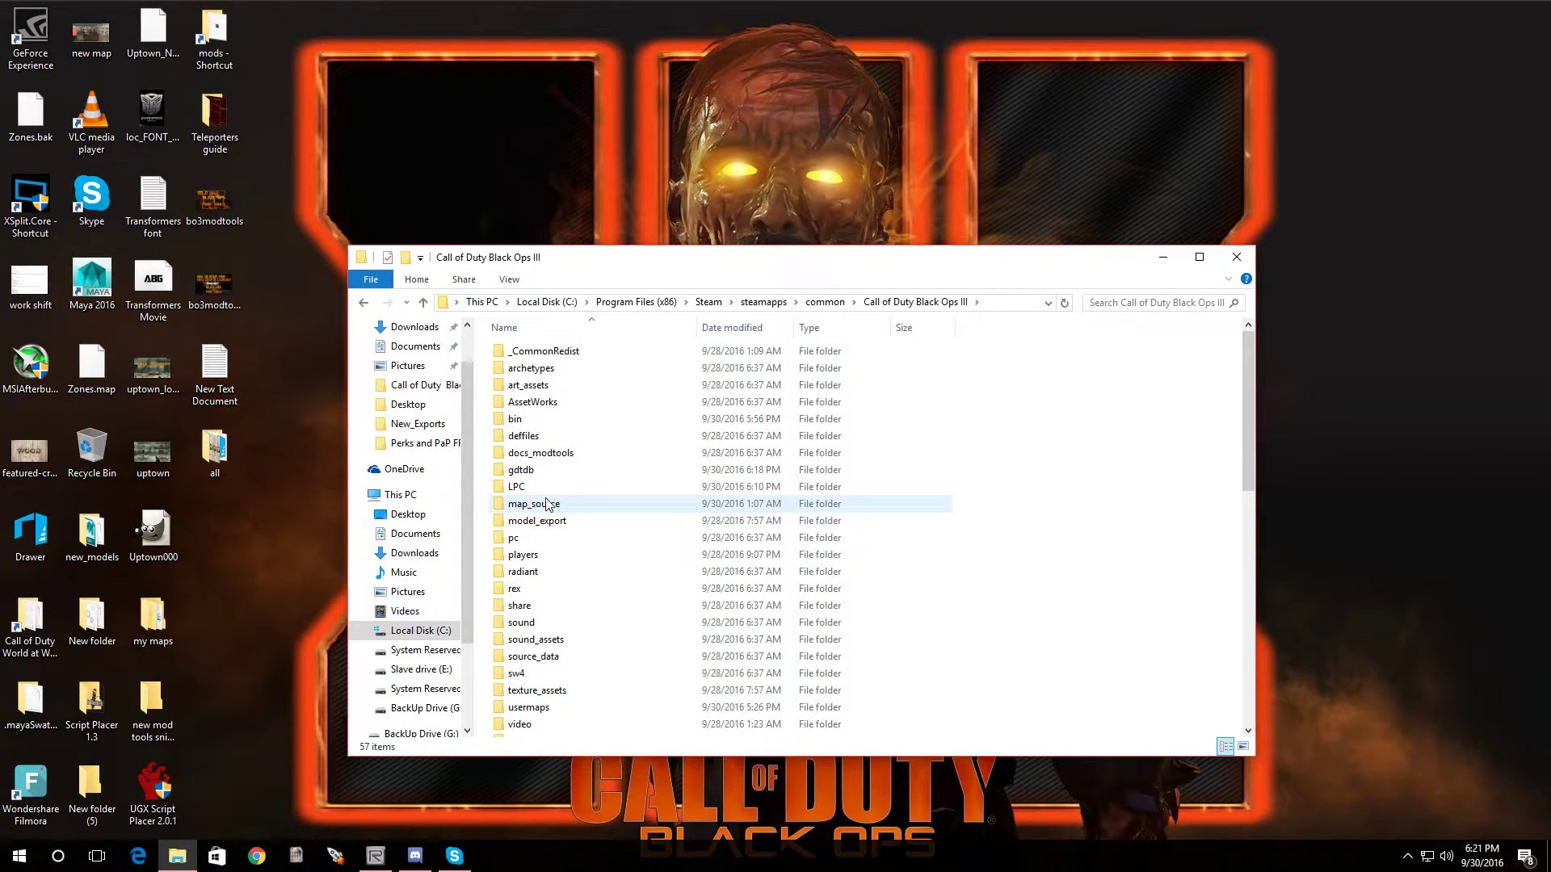
double_click(532, 507)
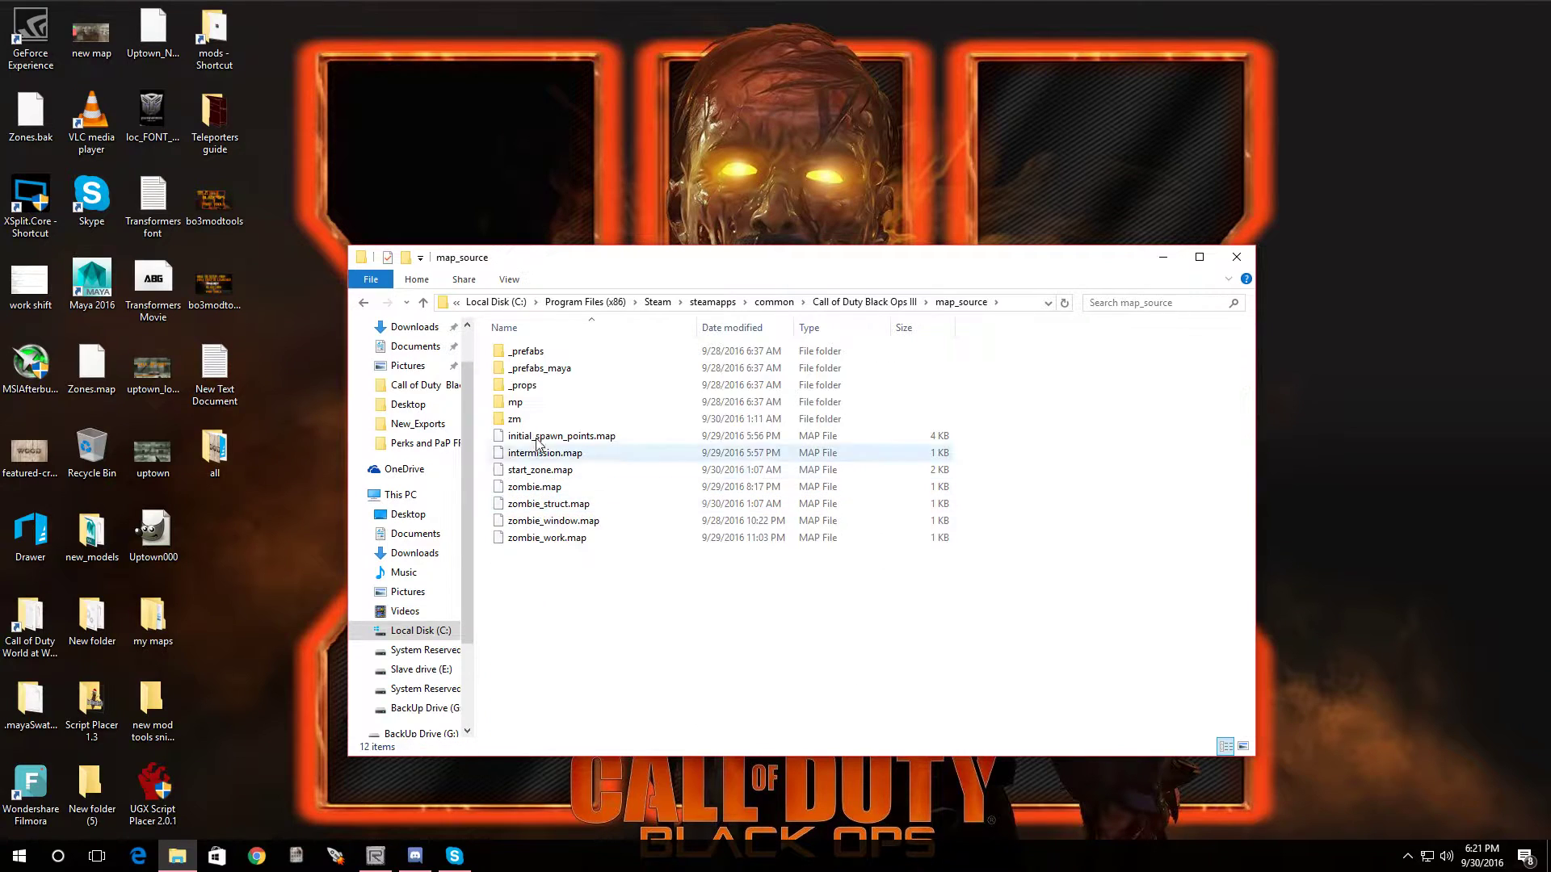
double_click(535, 353)
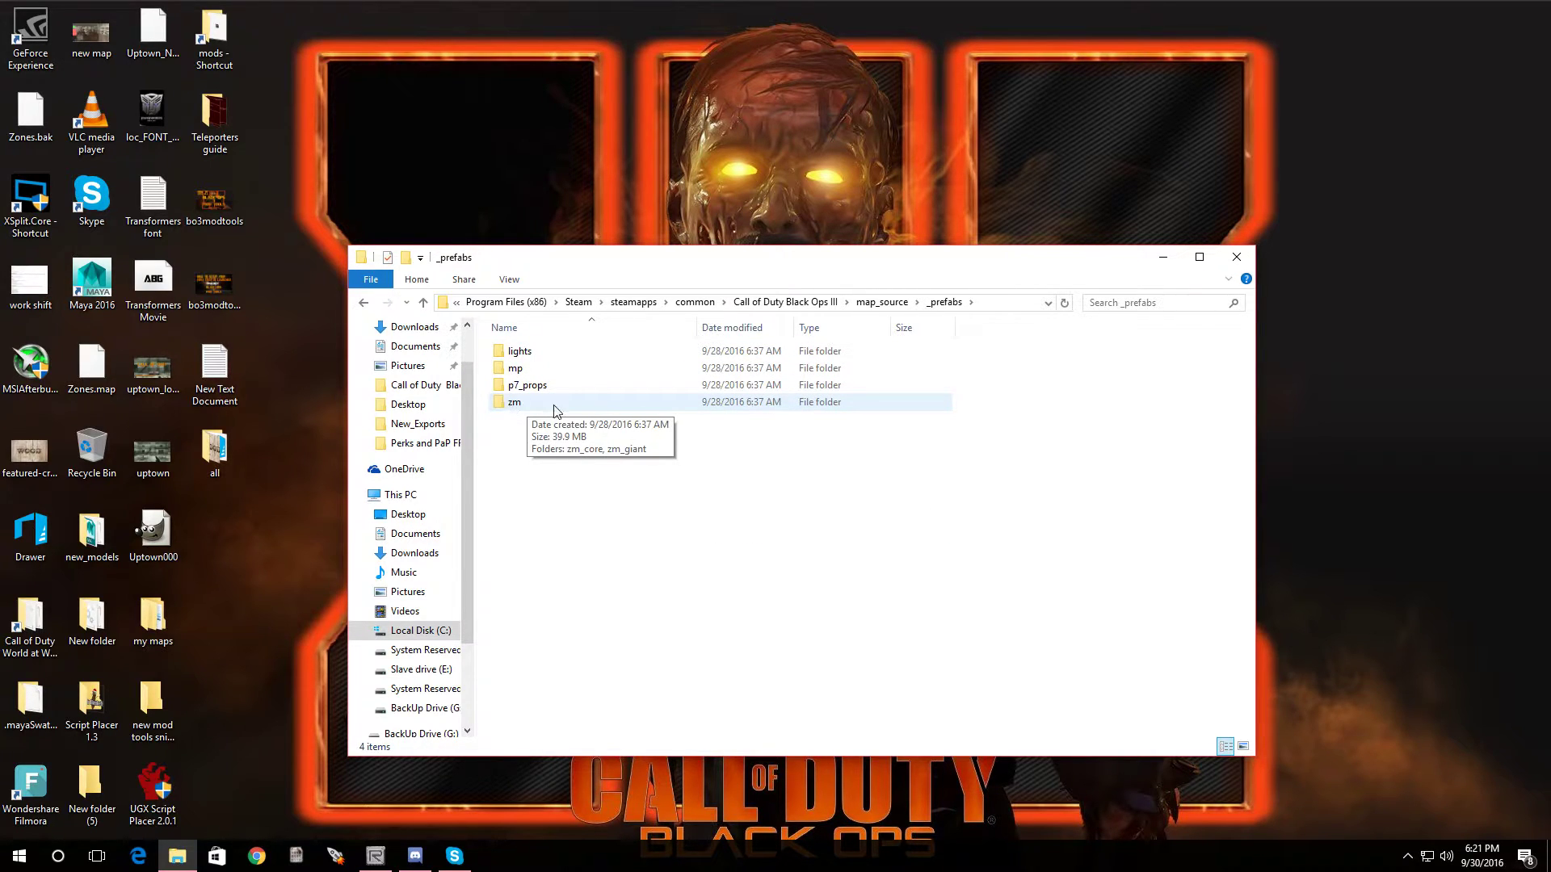
double_click(522, 406)
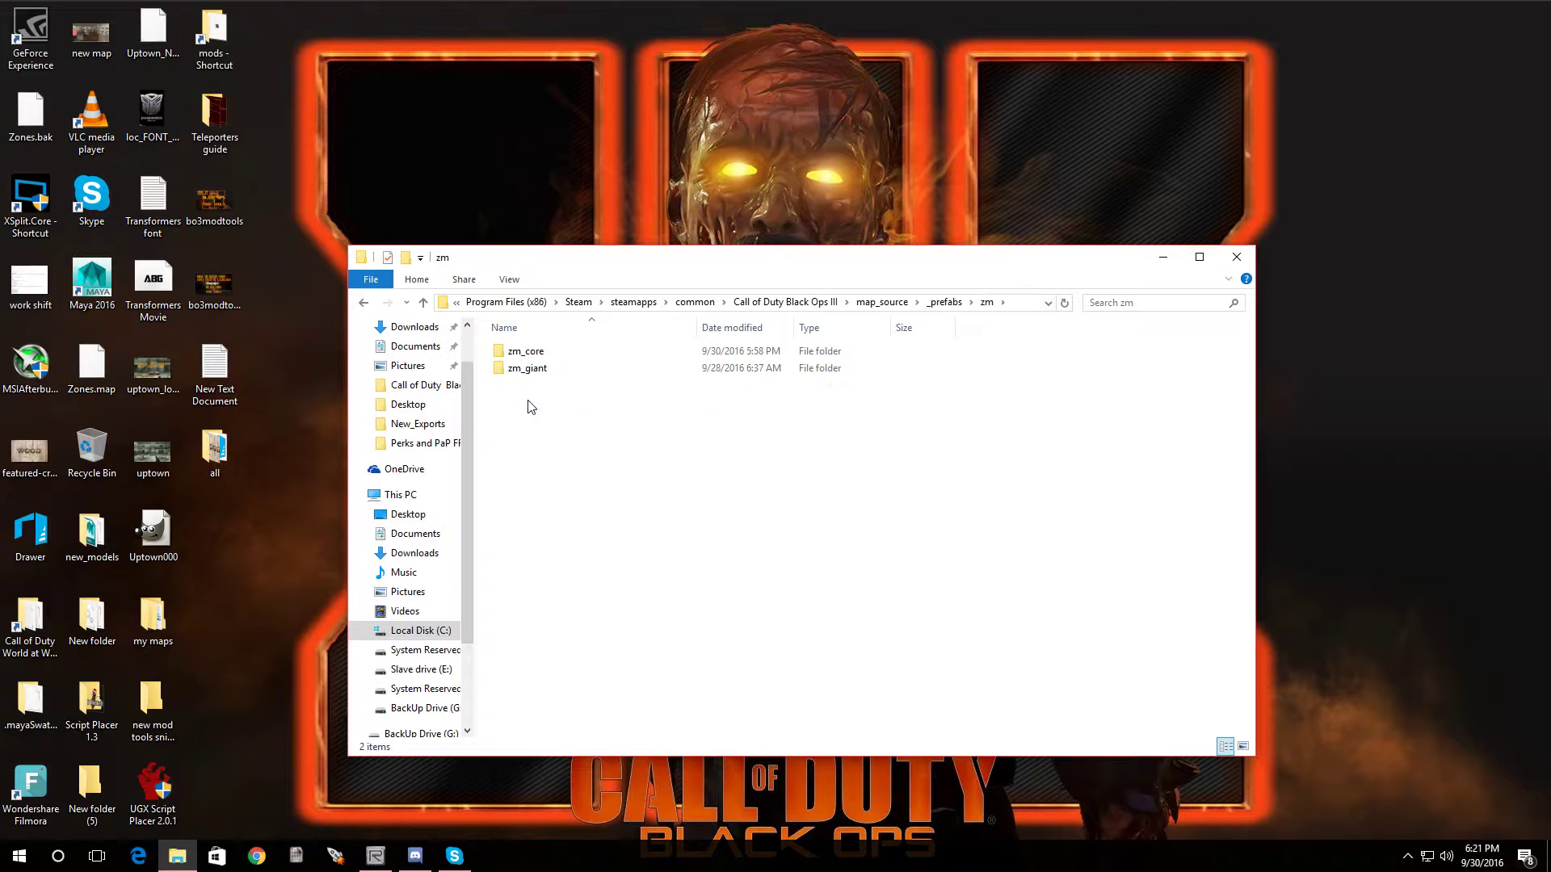
double_click(536, 356)
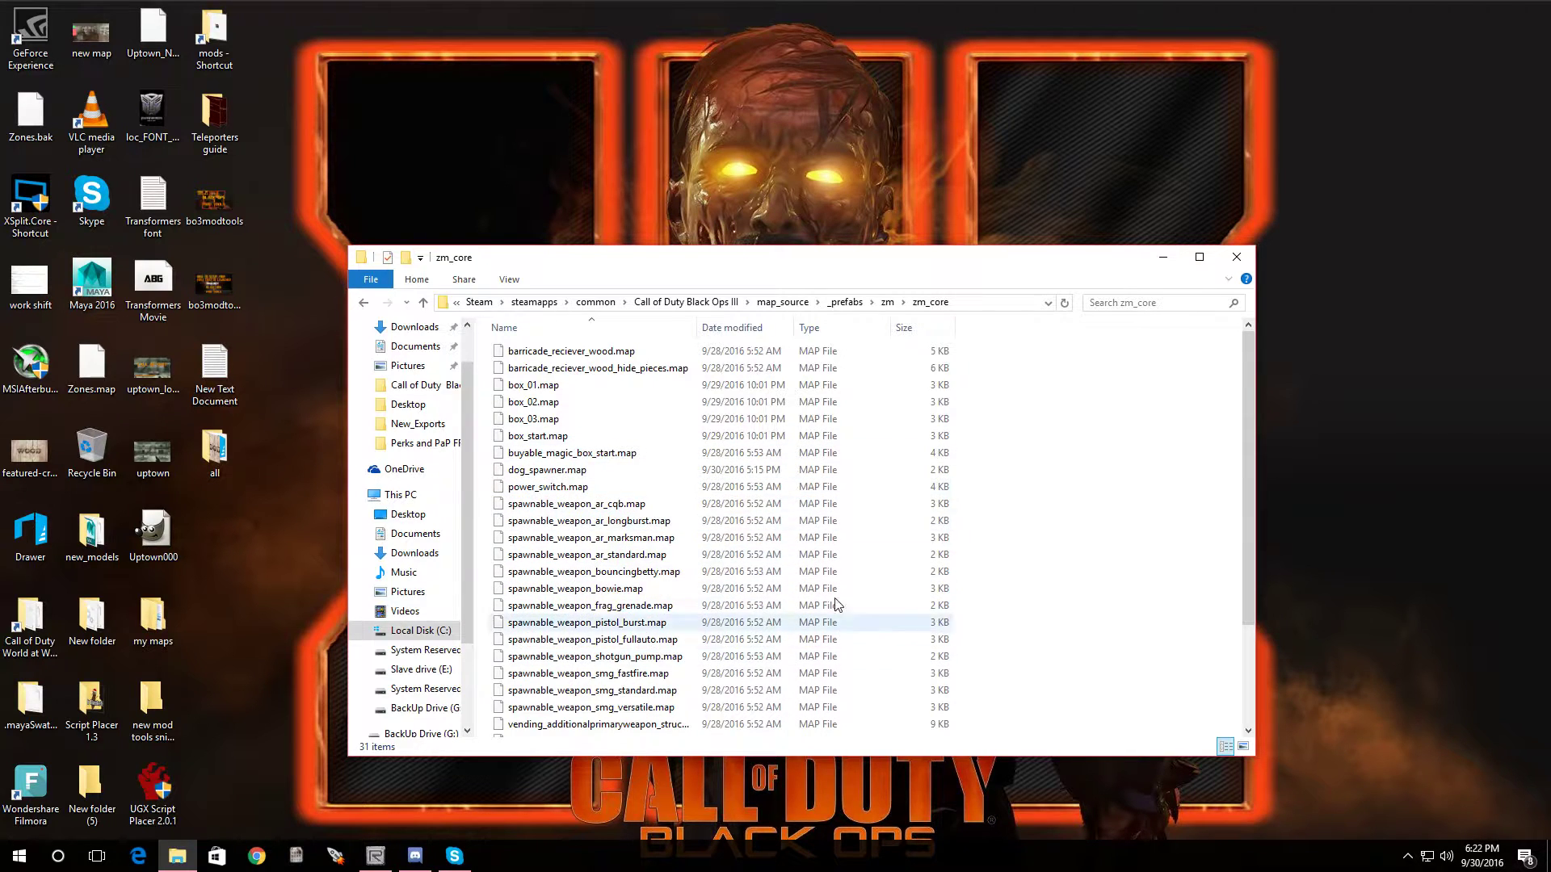
Paste dog_spawner.map into the zm_core prefab folder and close File Explorer.
right_click(1003, 444)
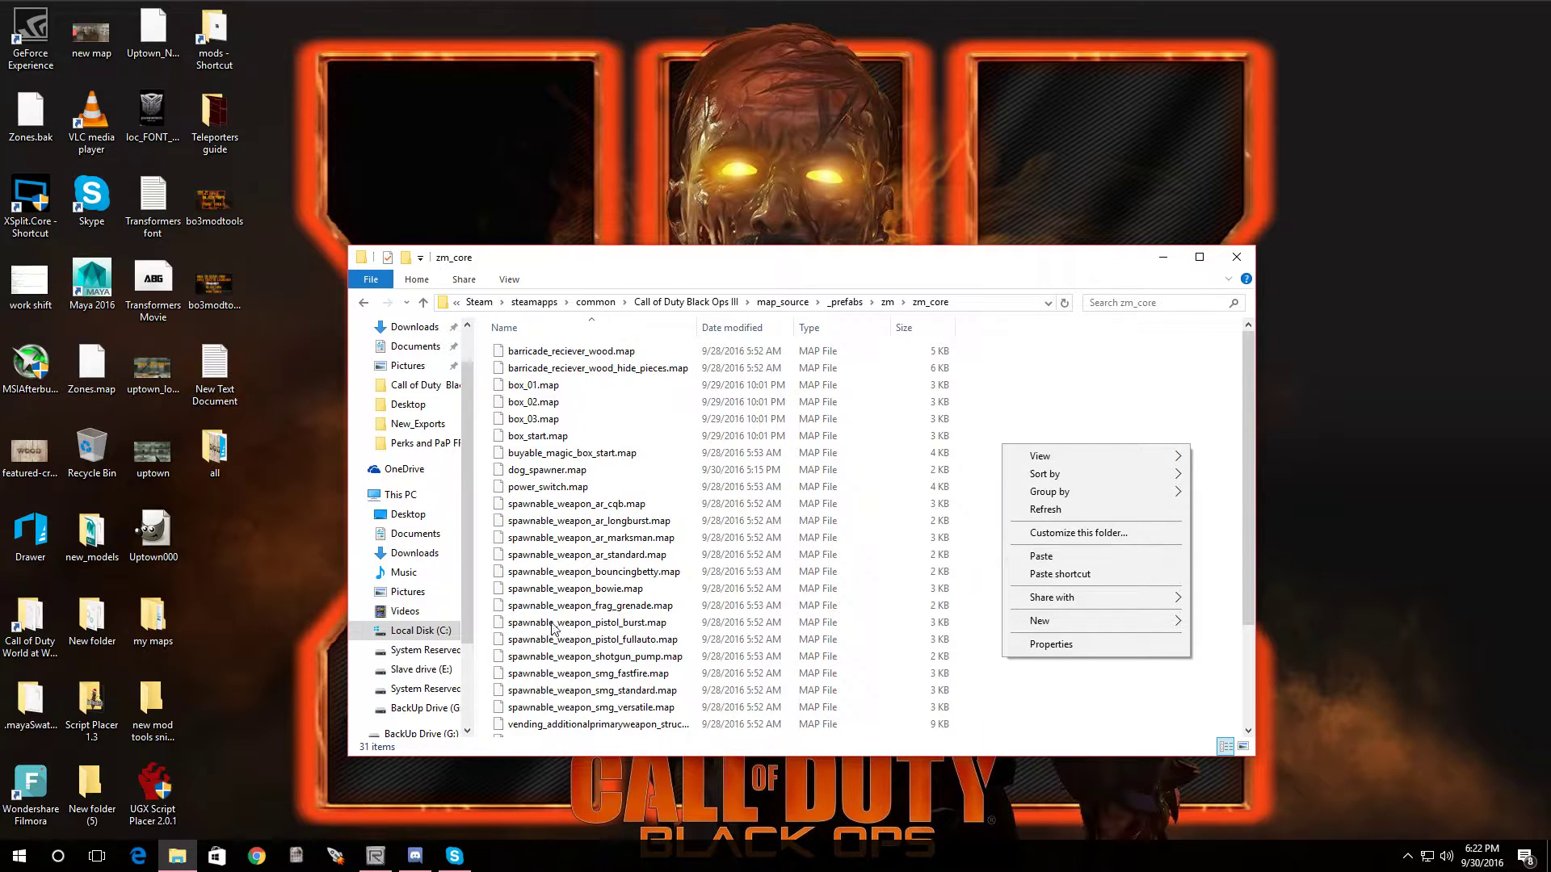
click(538, 473)
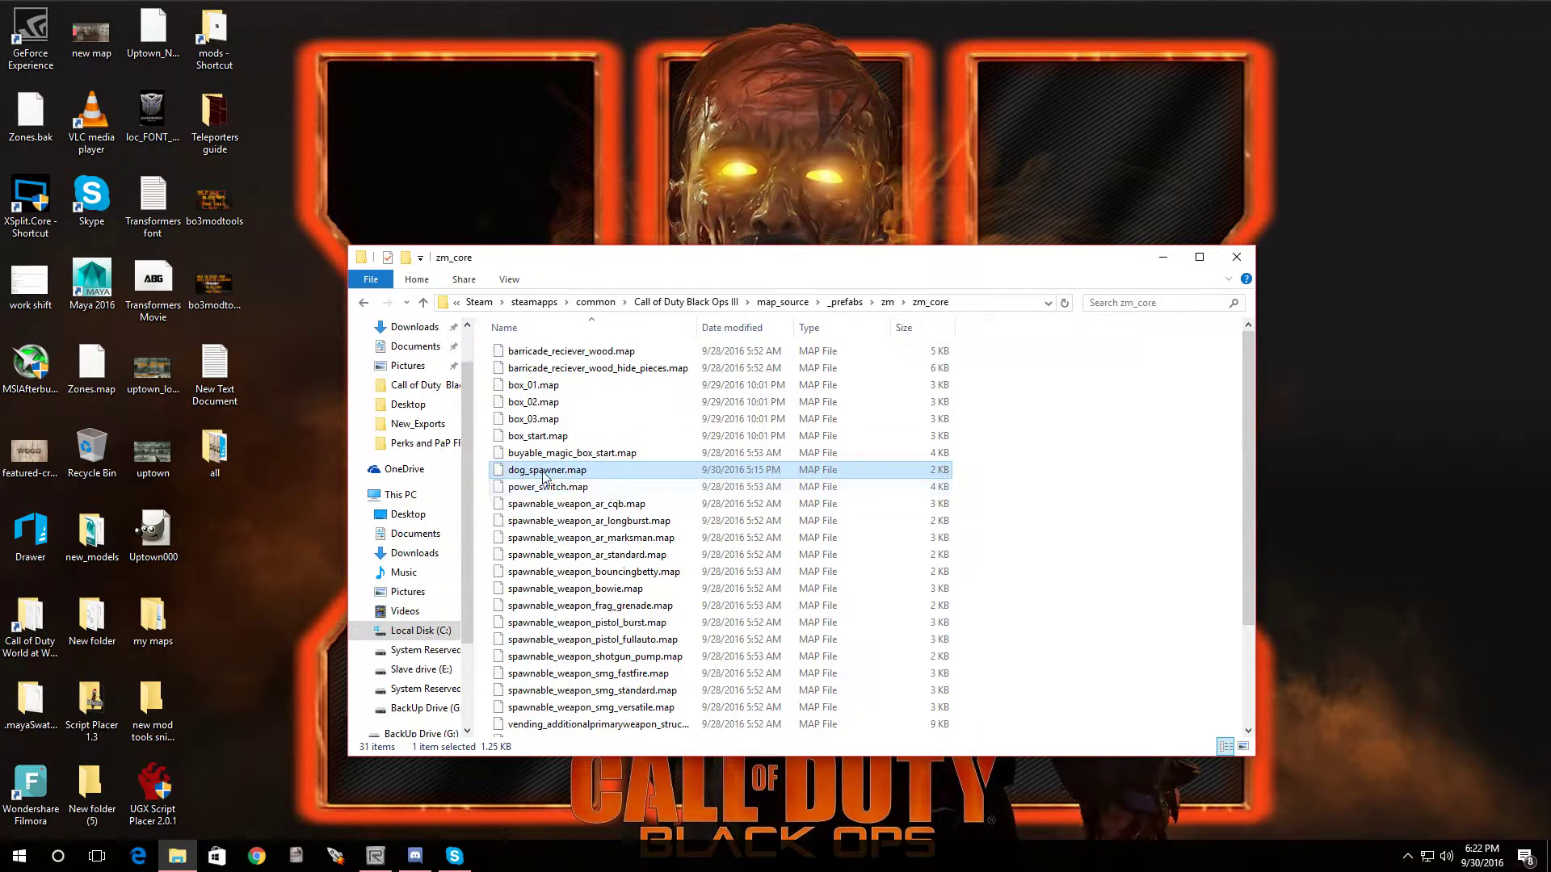
click(1235, 258)
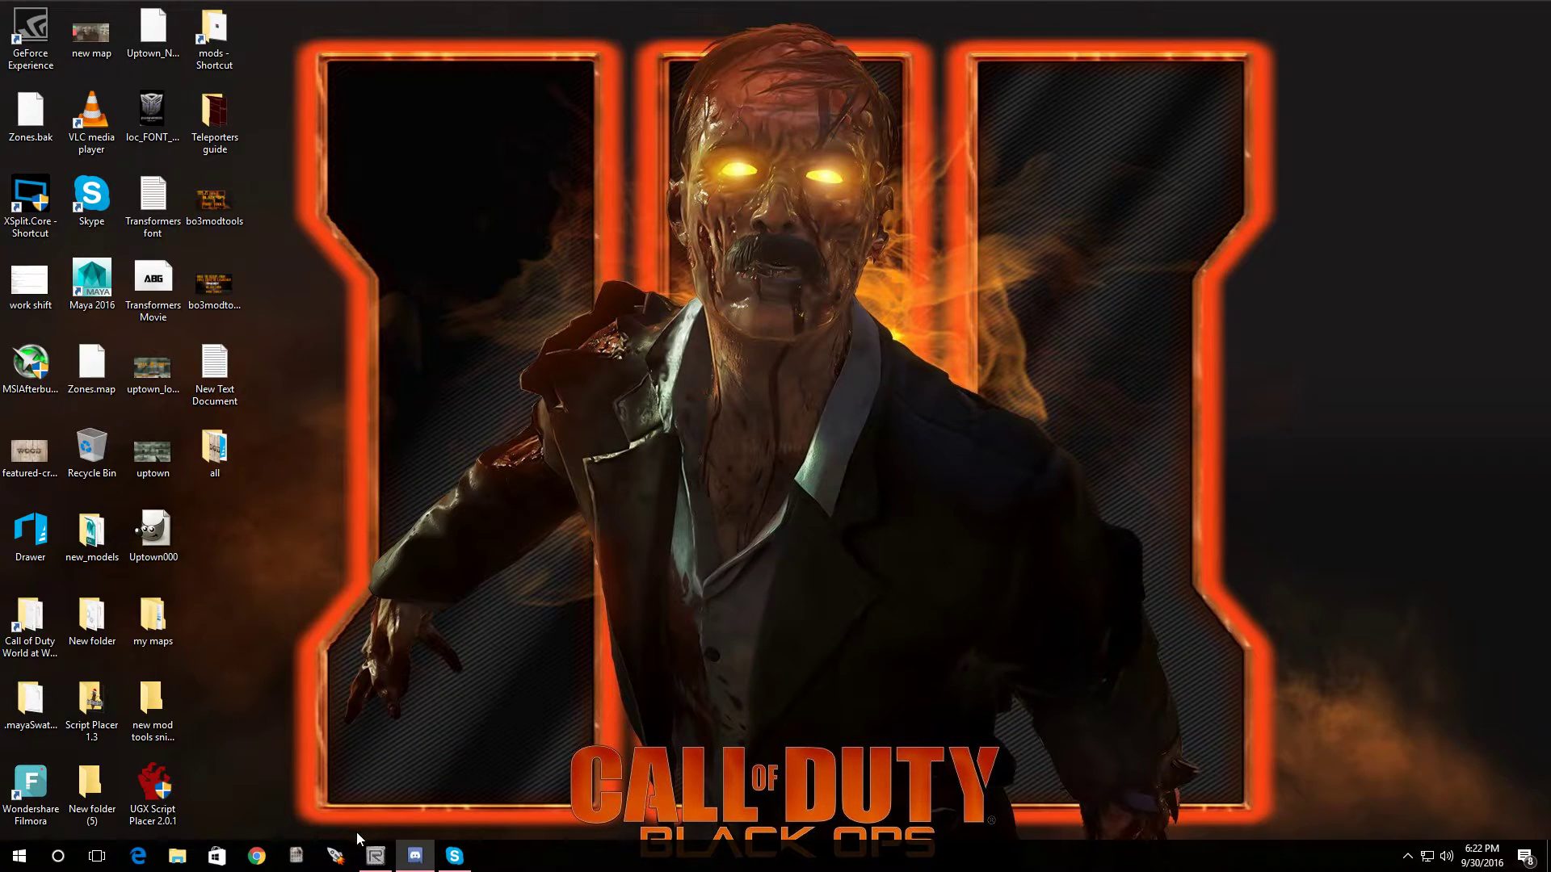
Back in zm_uptown, drag a Misc > prefab entity from the Entity Browser into the map.
click(386, 863)
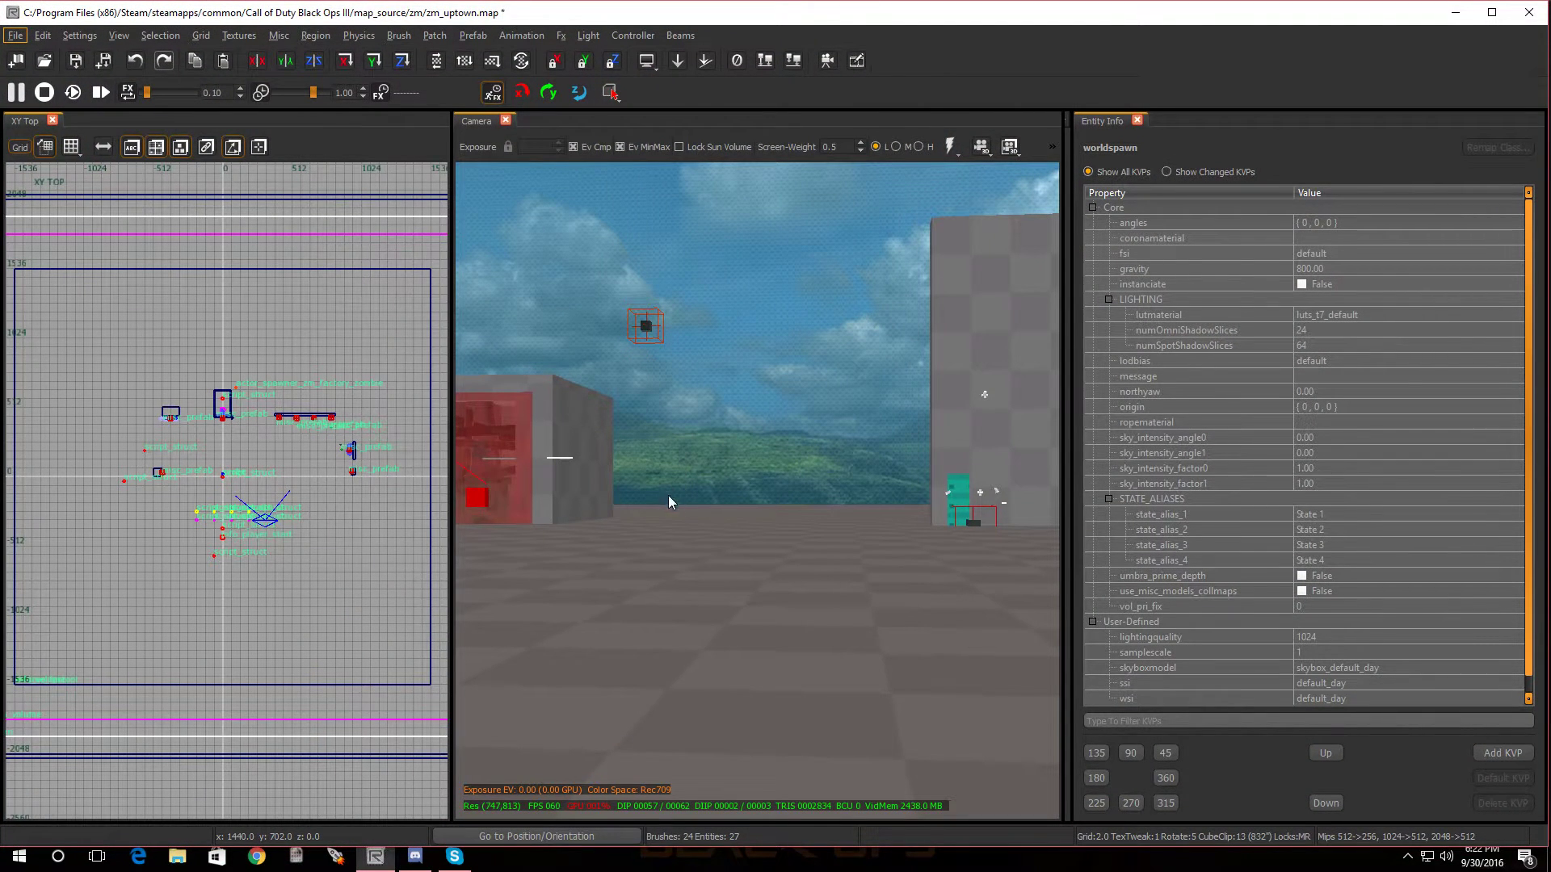
click(1136, 121)
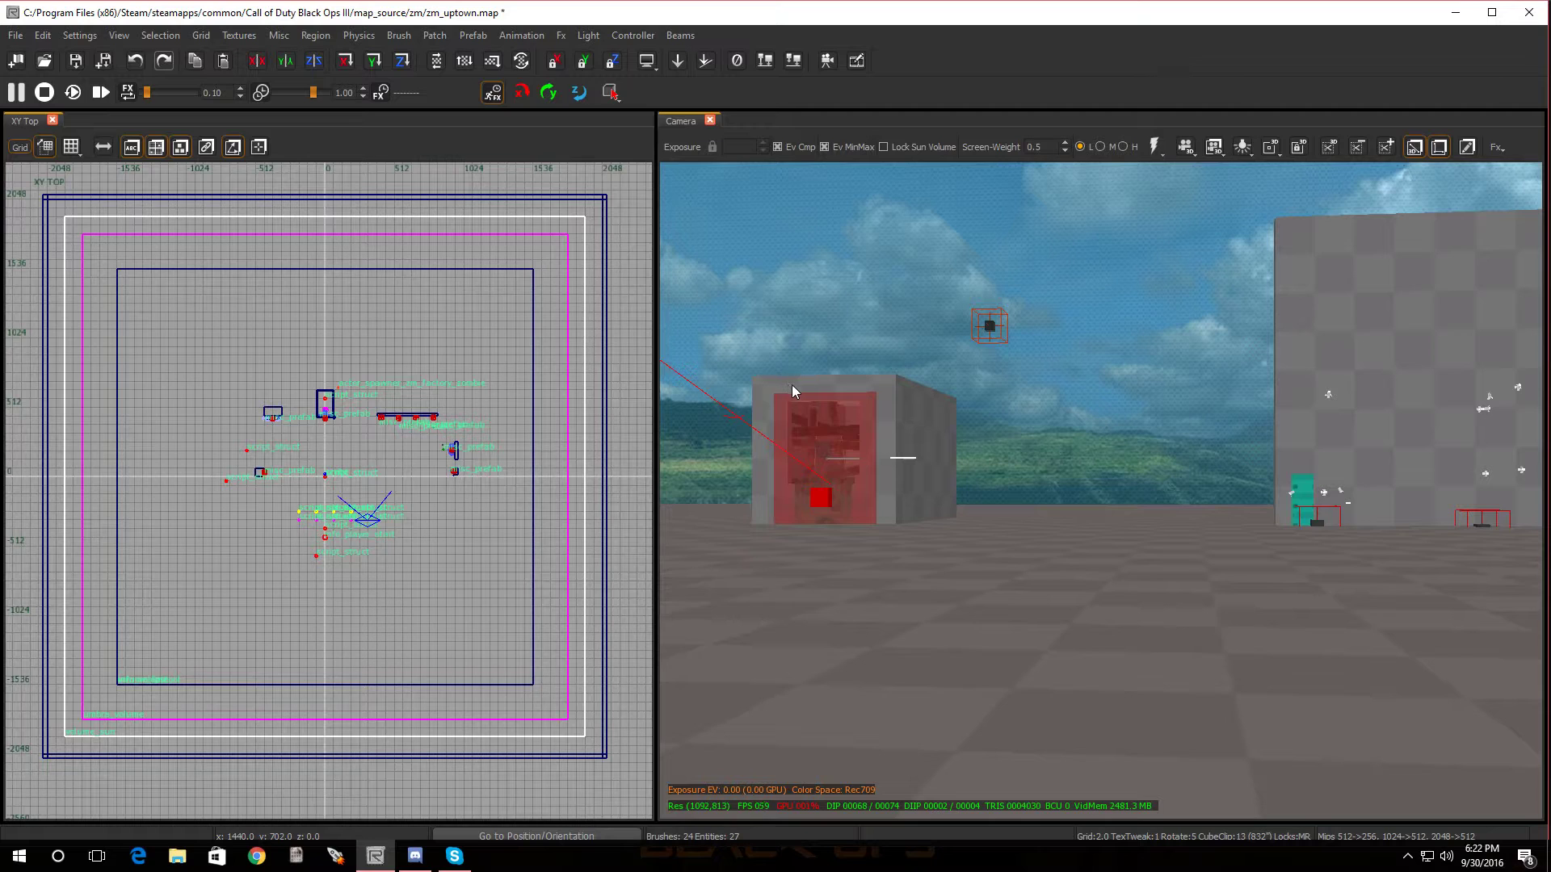
key(b)
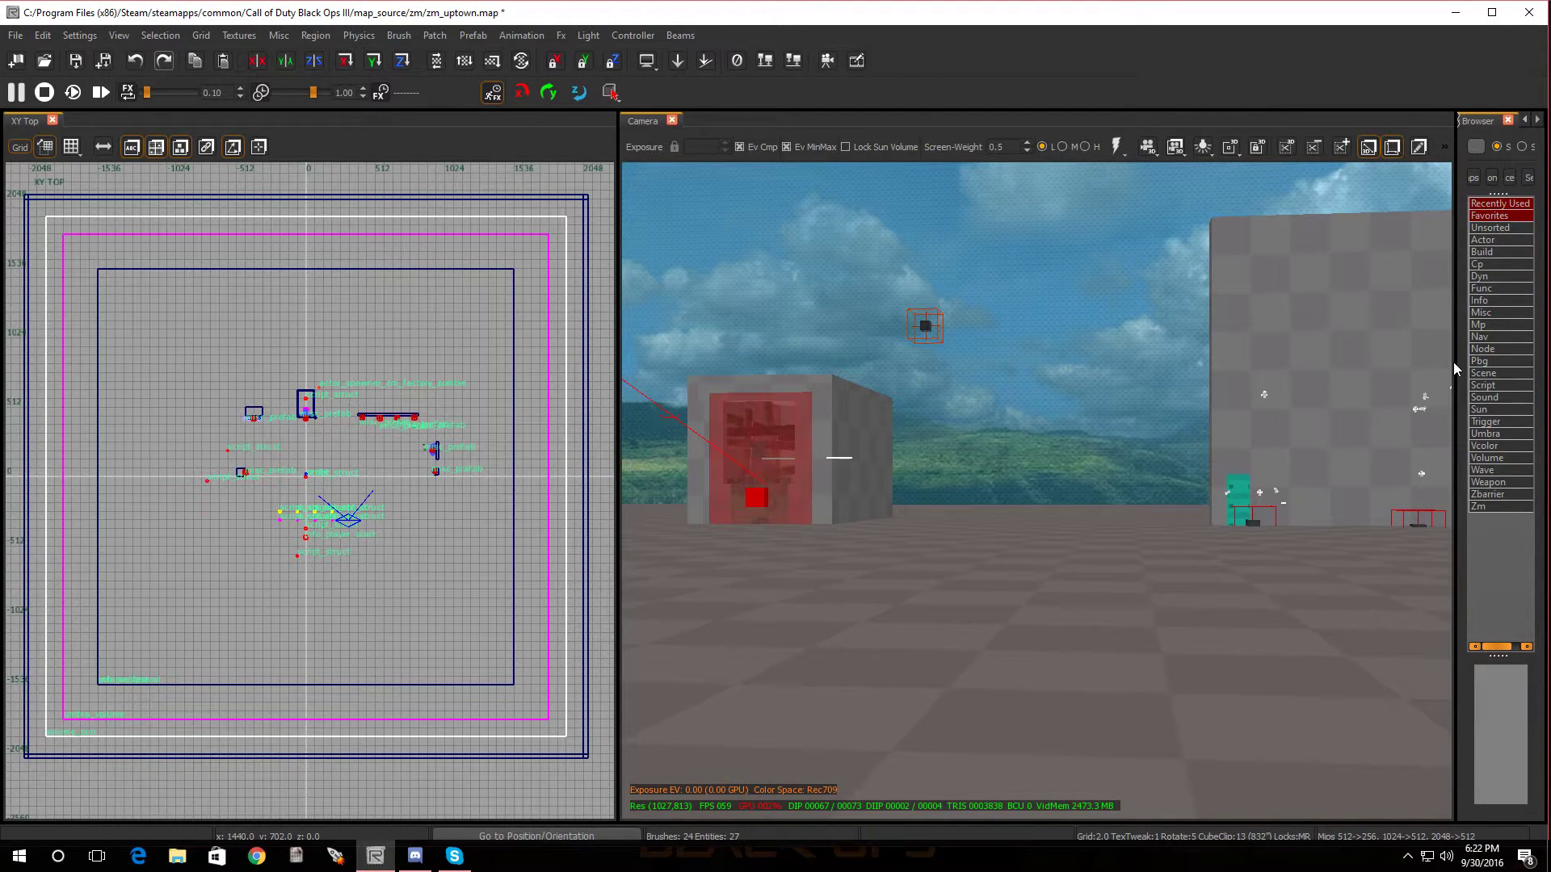
drag(1454, 360, 1073, 374)
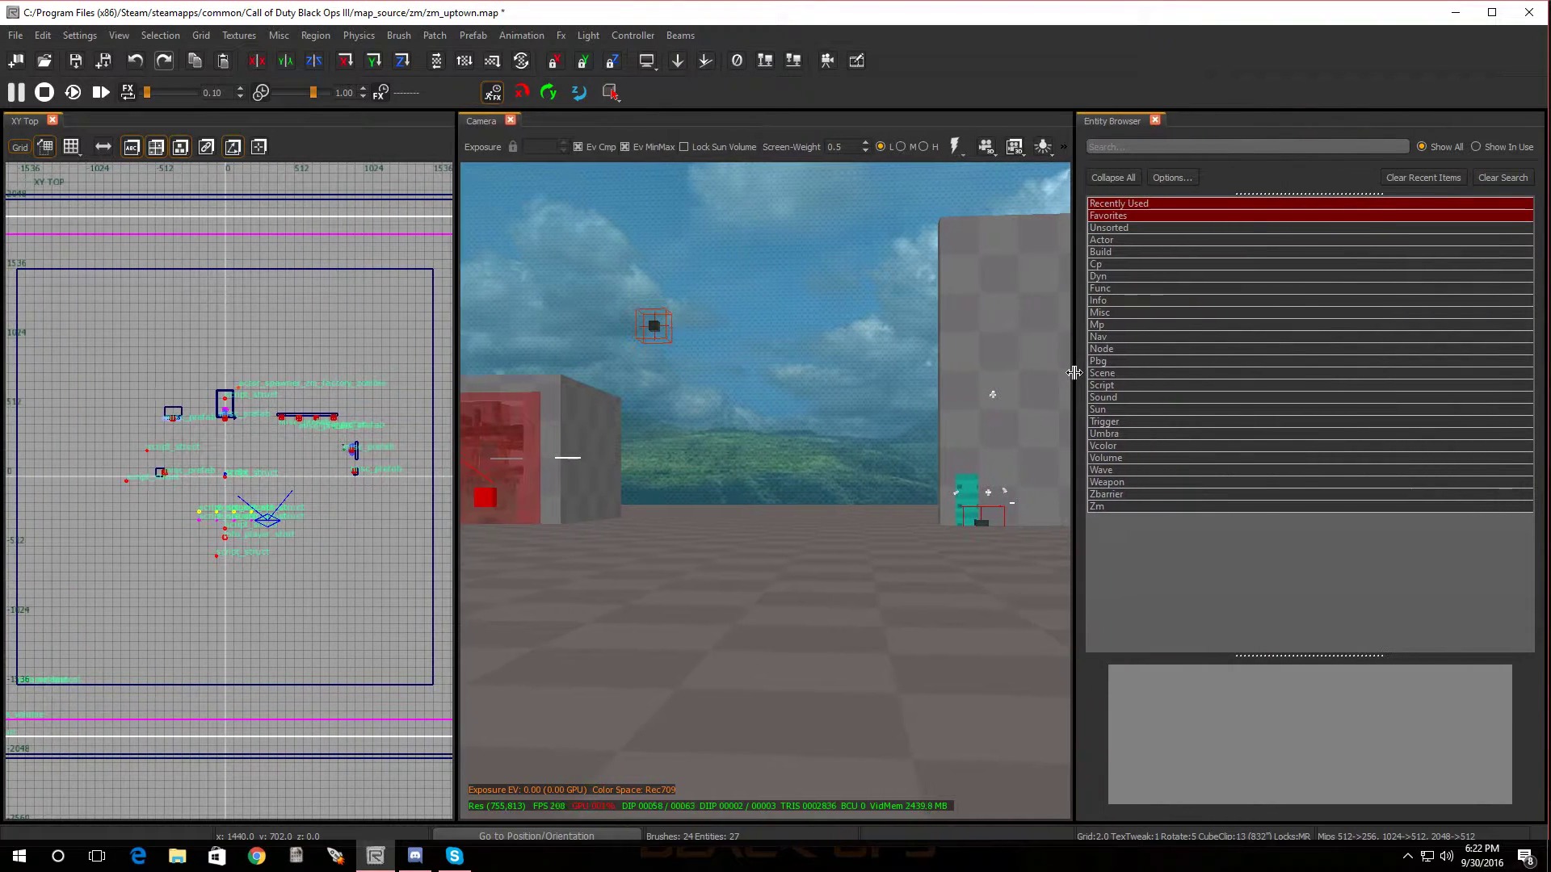
click(1122, 313)
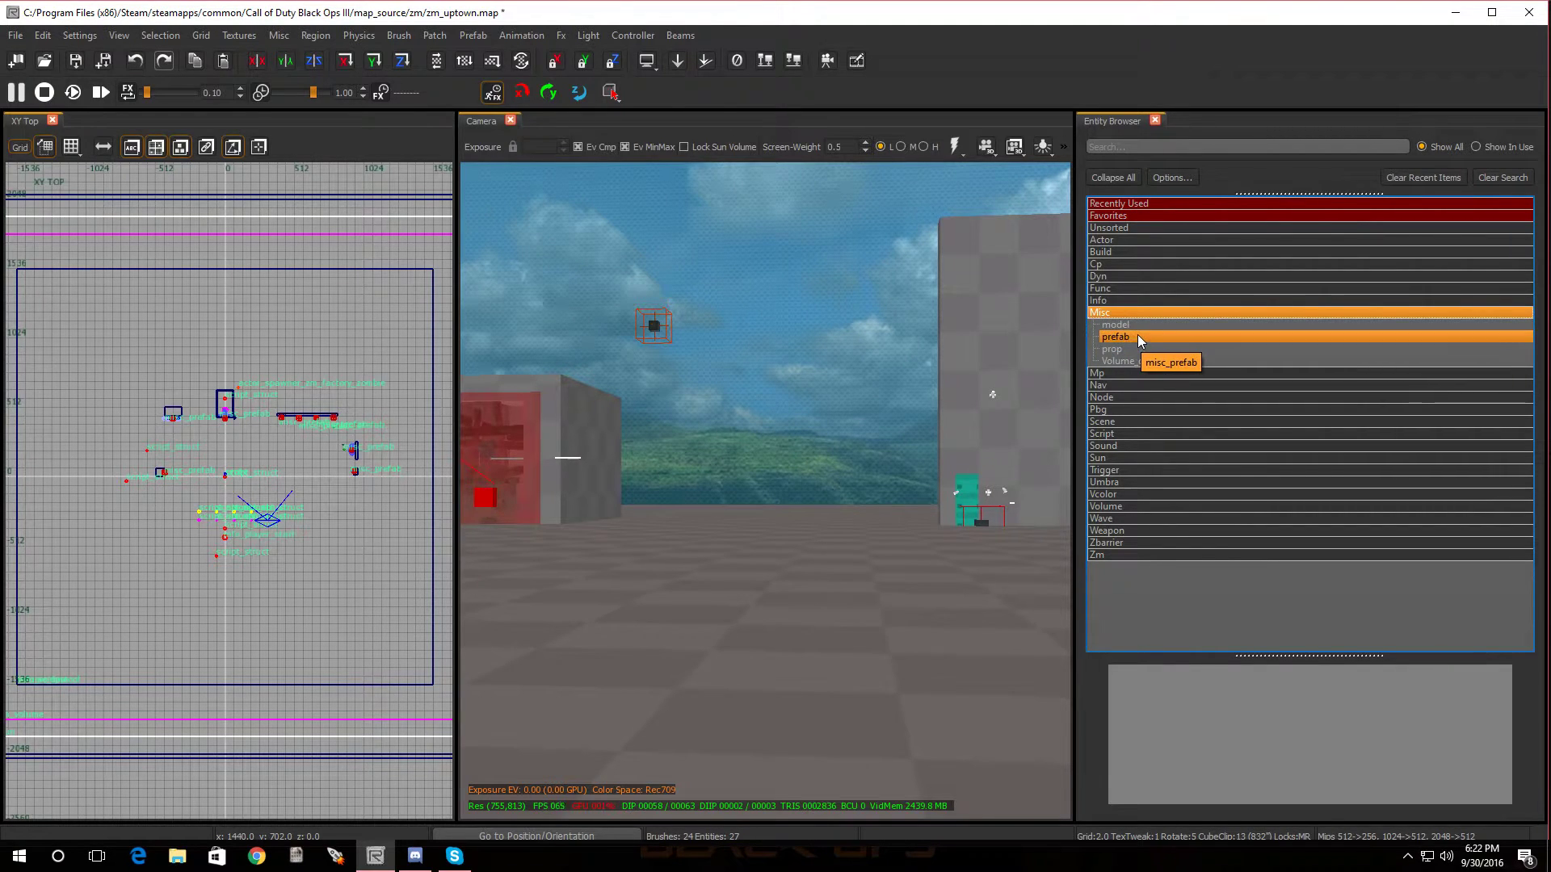
click(1135, 336)
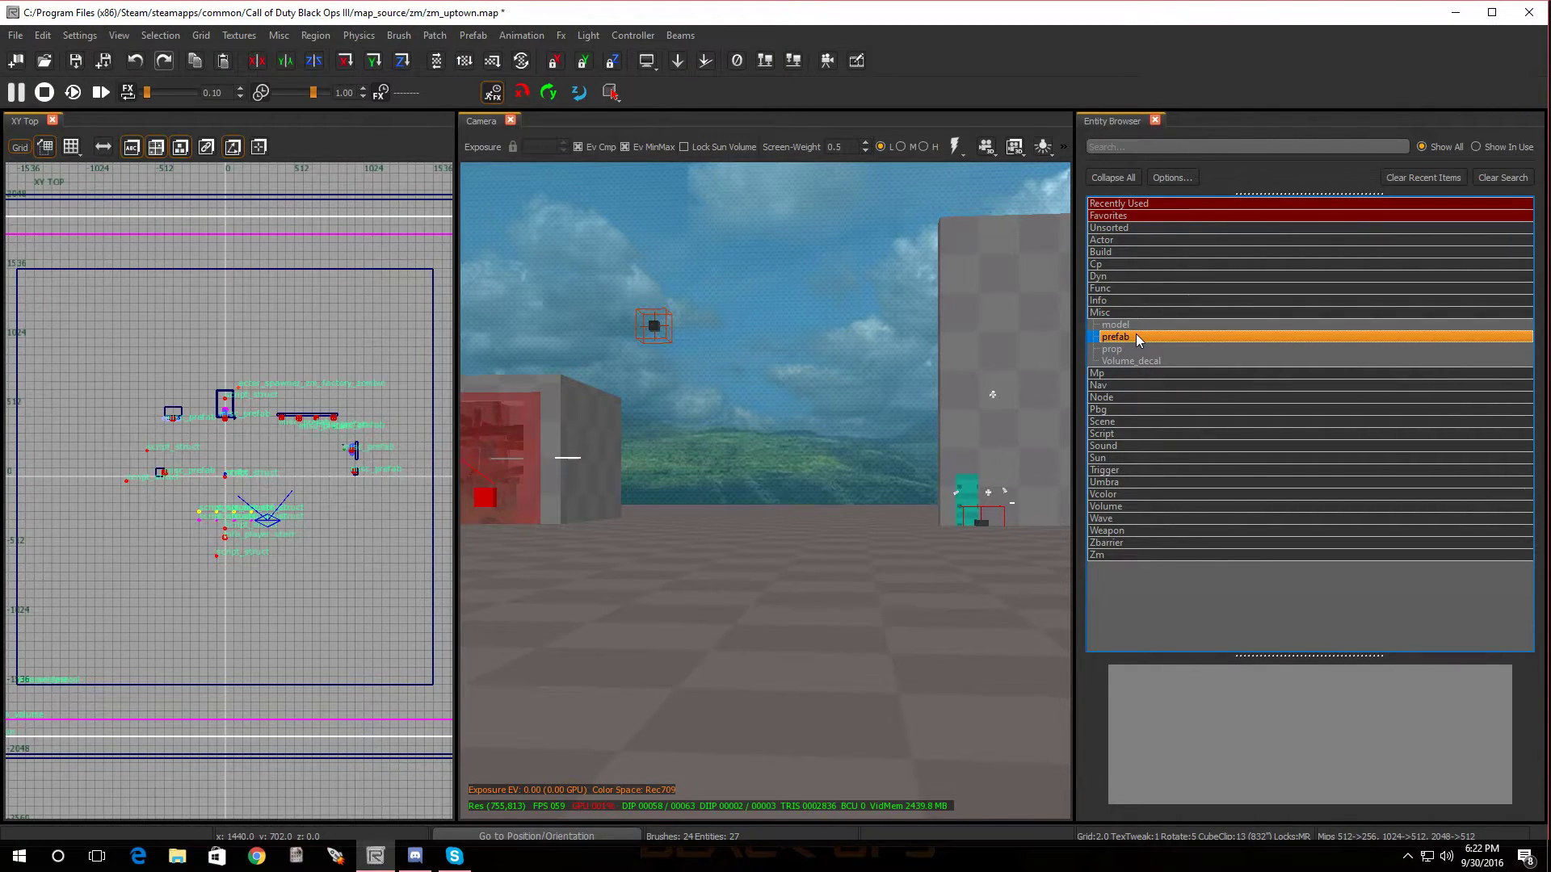
drag(1136, 336, 327, 578)
Drop the prefab in the Top view and load dog_spawner.map from _prefabs\zm\zm_core into it.
click(676, 394)
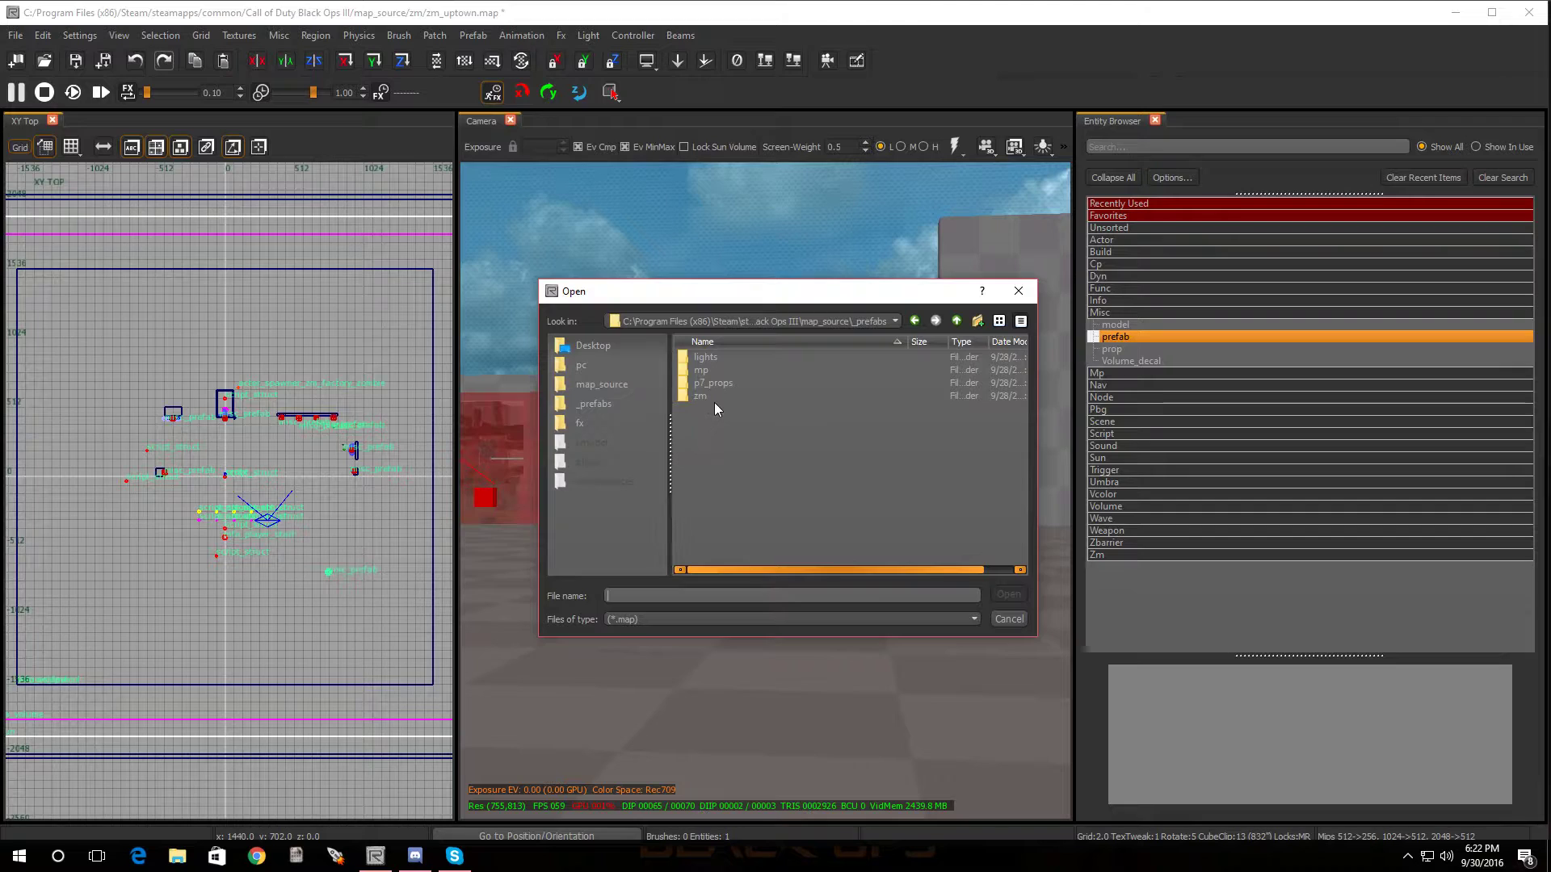
double_click(715, 399)
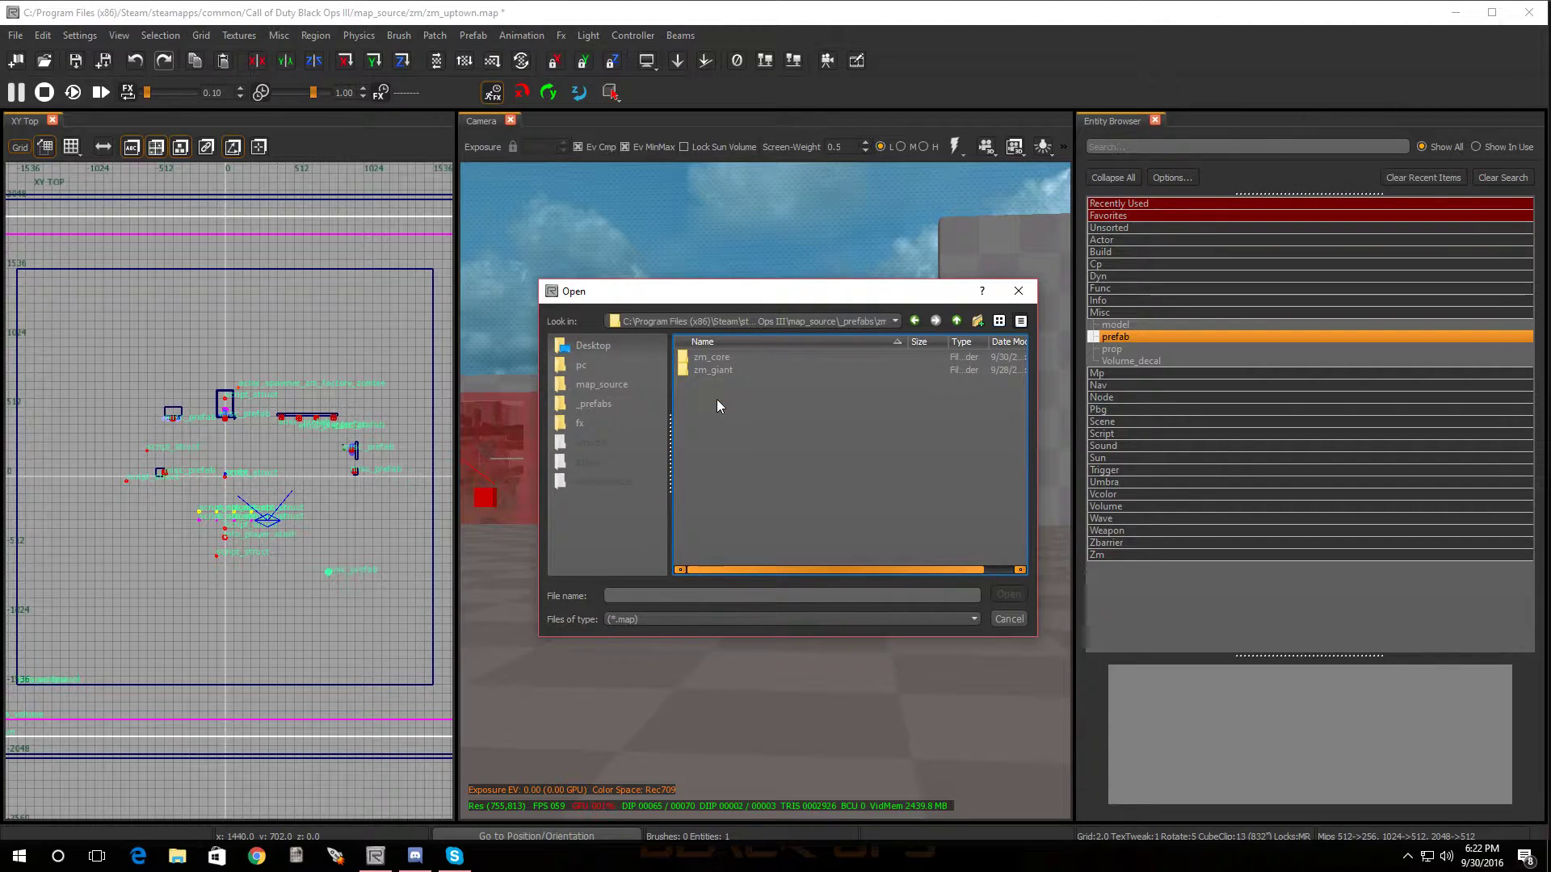
double_click(724, 357)
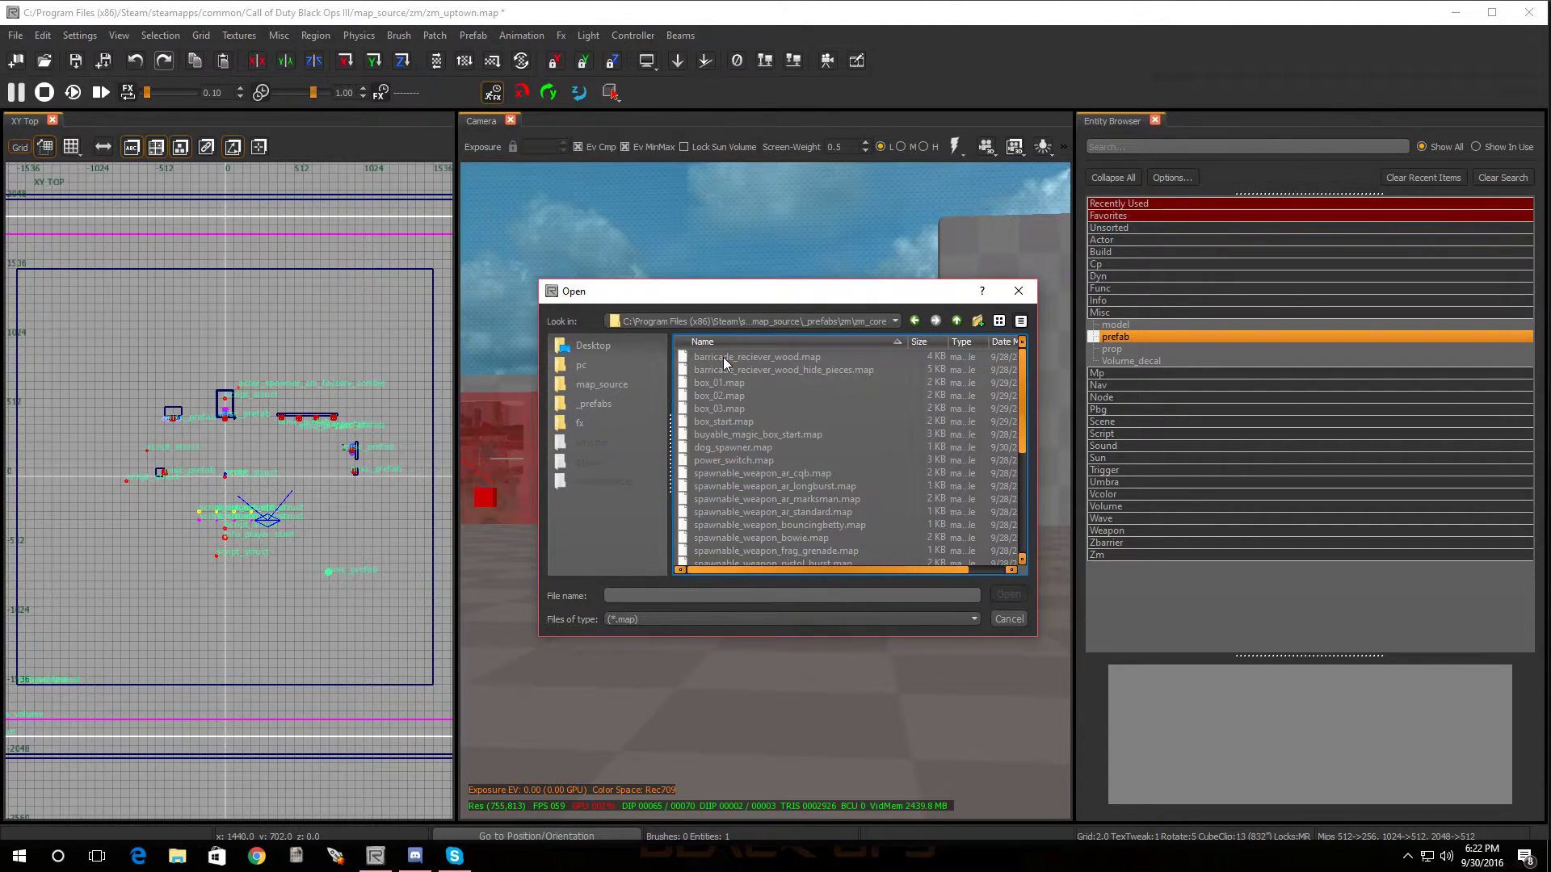
double_click(733, 449)
scroll(342, 598, up, 2)
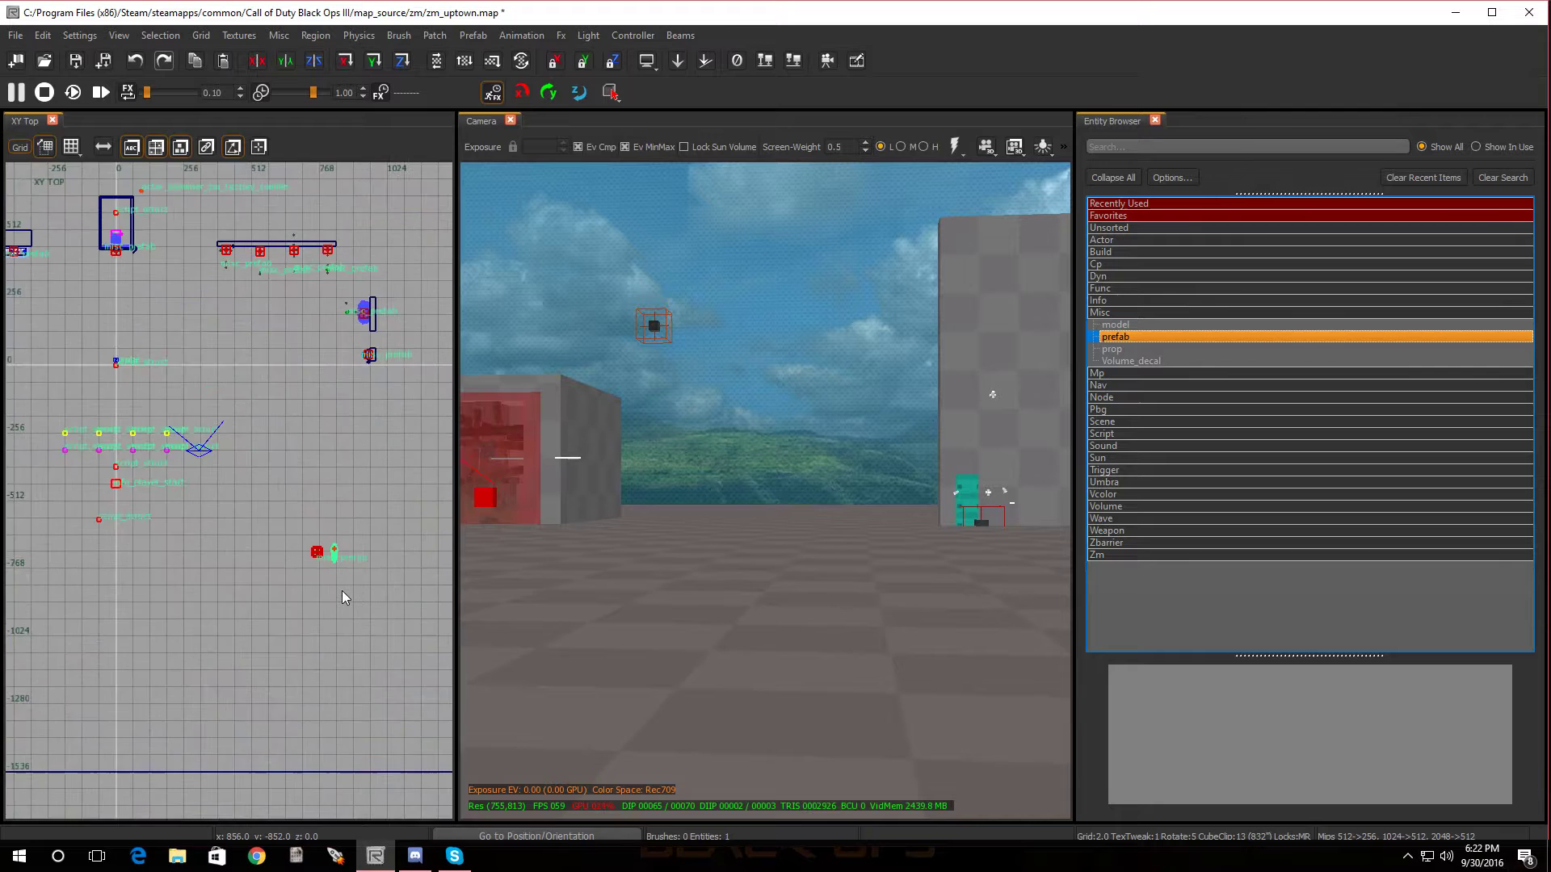
scroll(342, 596, up, 3)
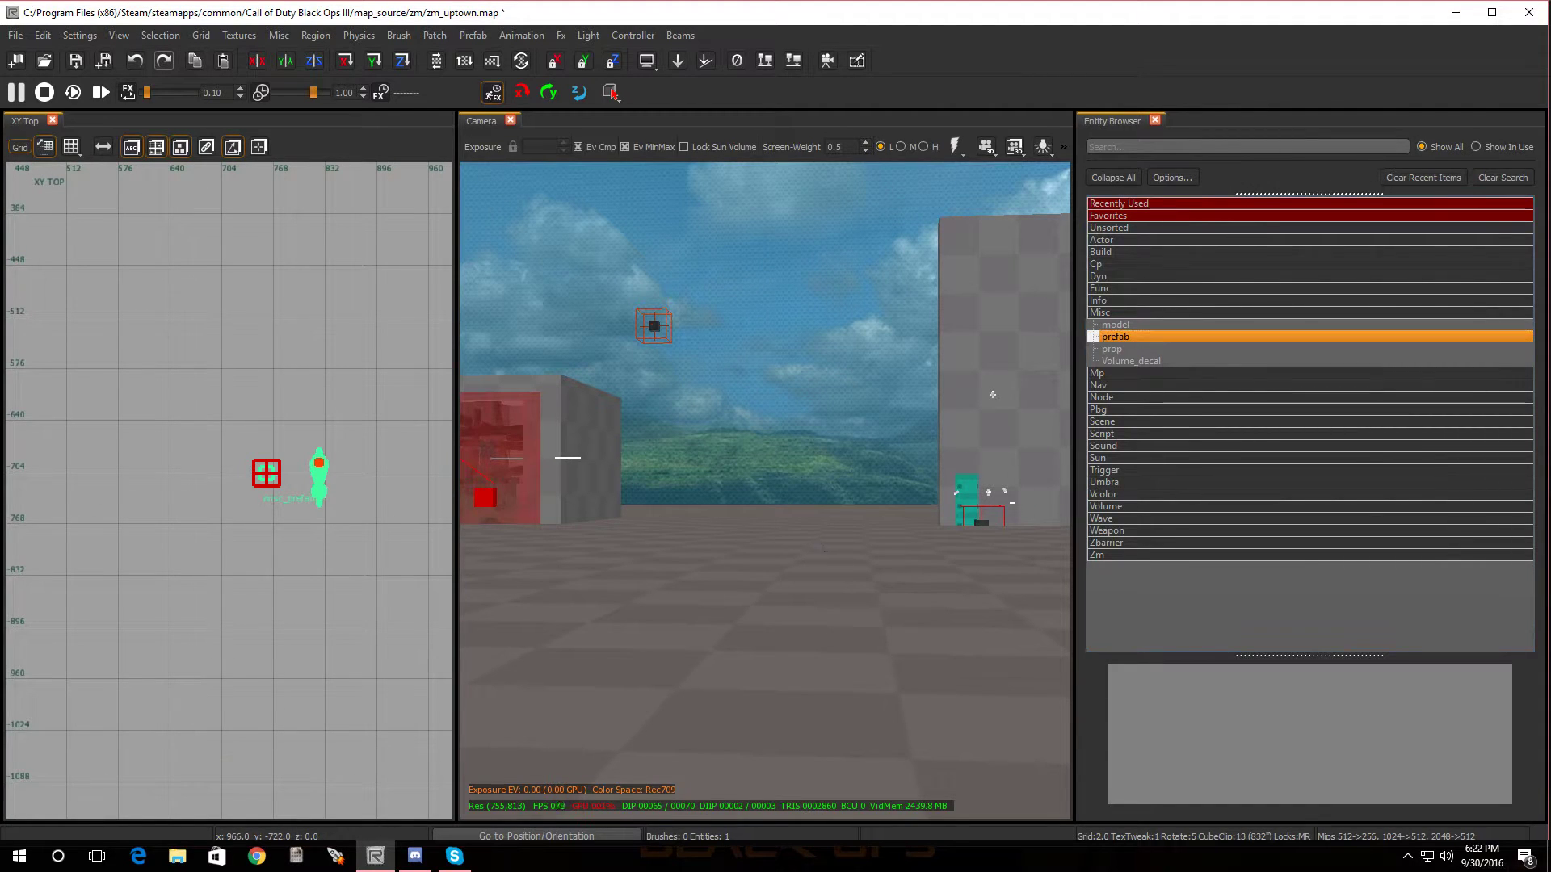
right_drag(992, 394, 819, 543)
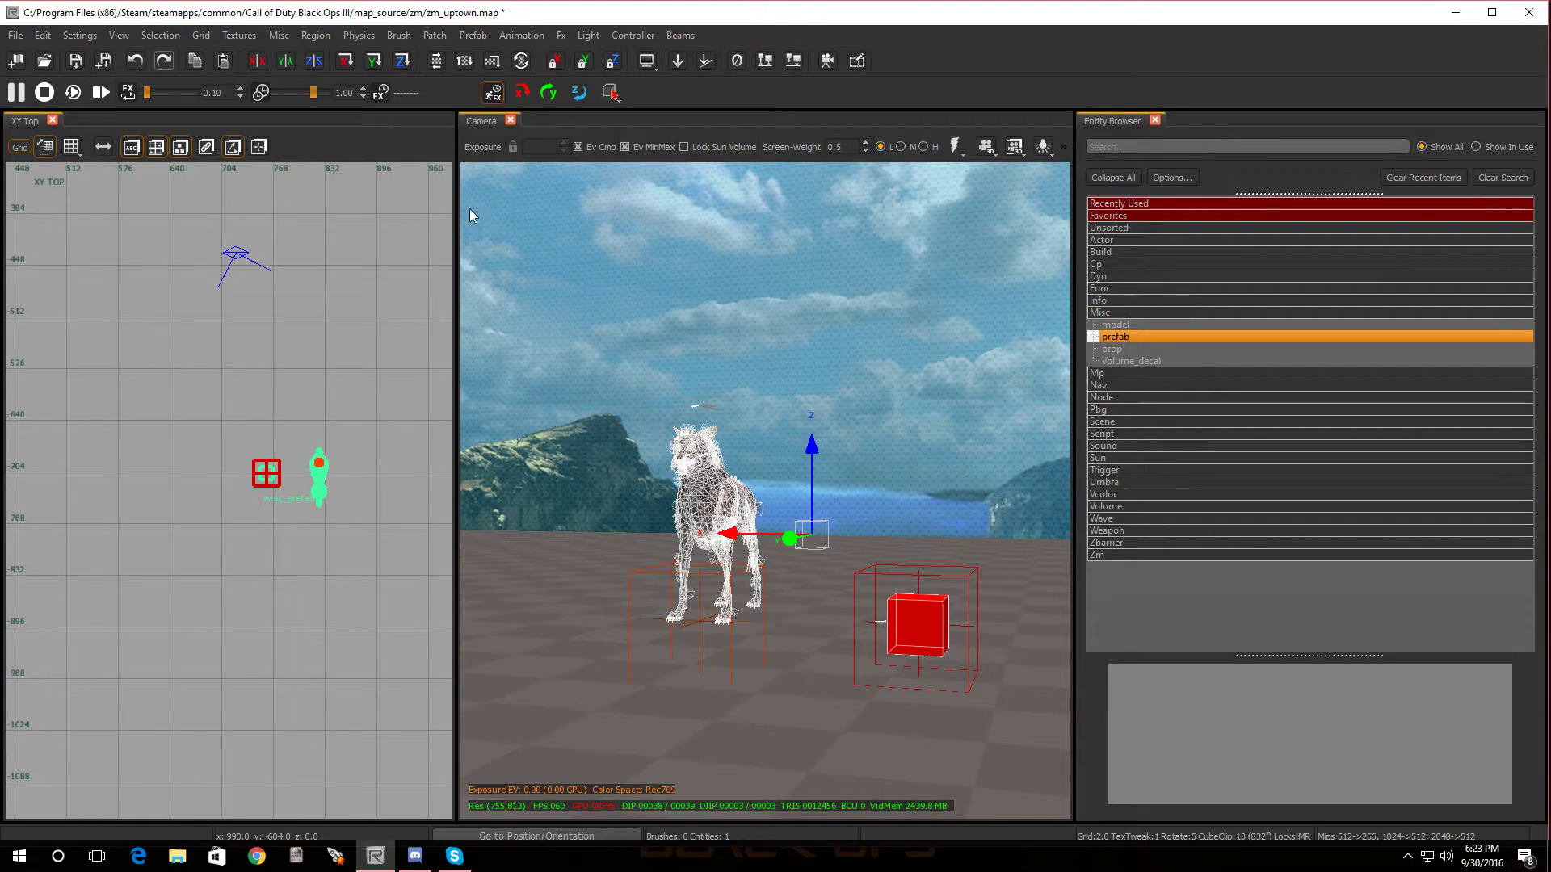
Stamp the dog_spawner prefab and lower the wolf 40 units below the floor.
click(473, 36)
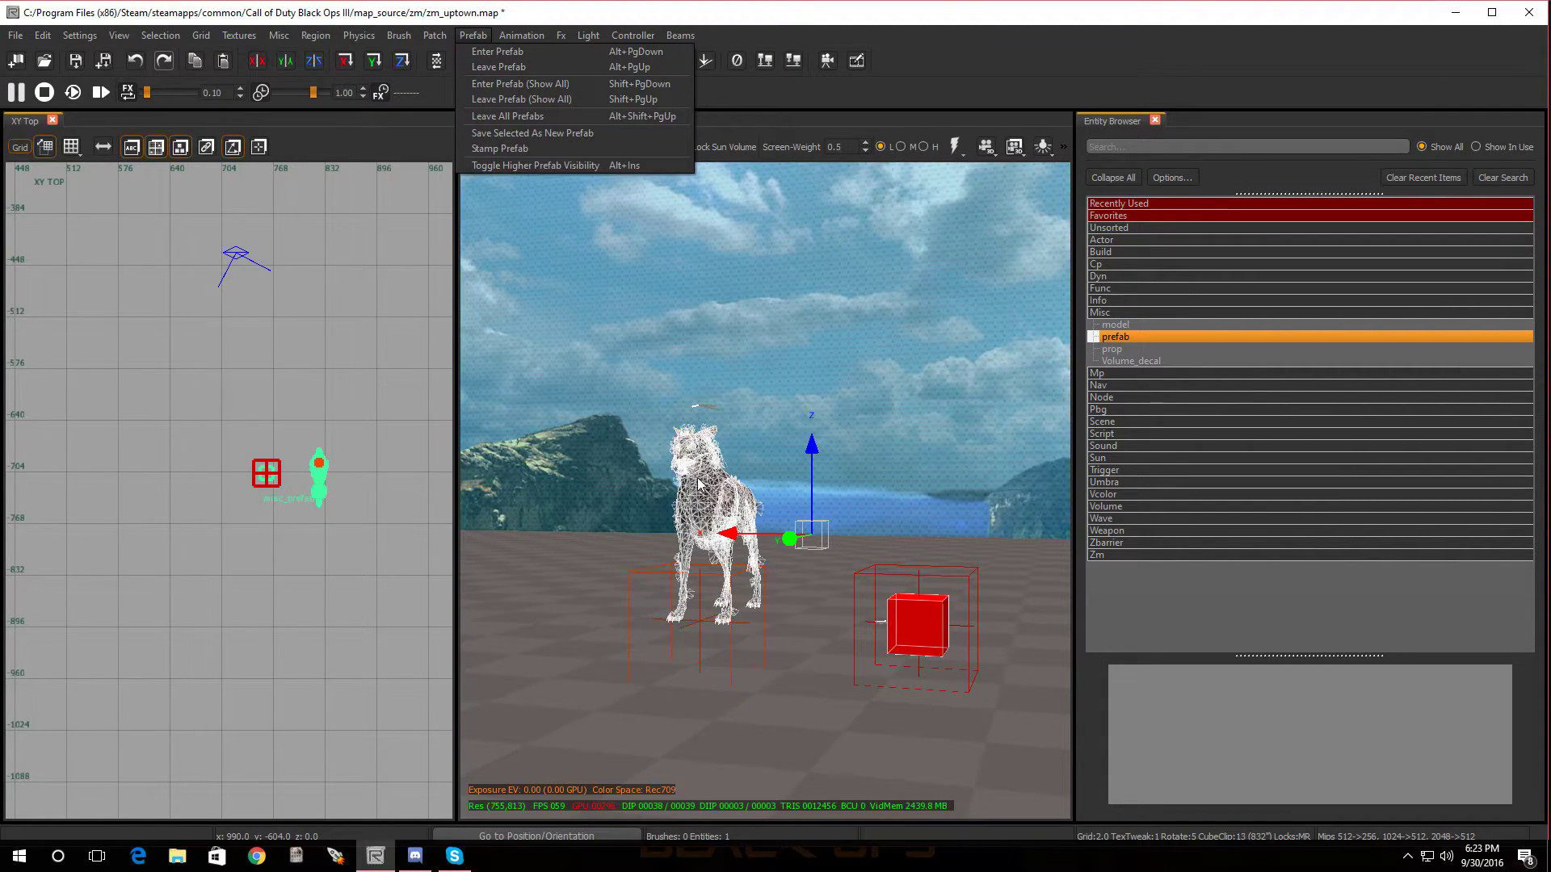
click(525, 149)
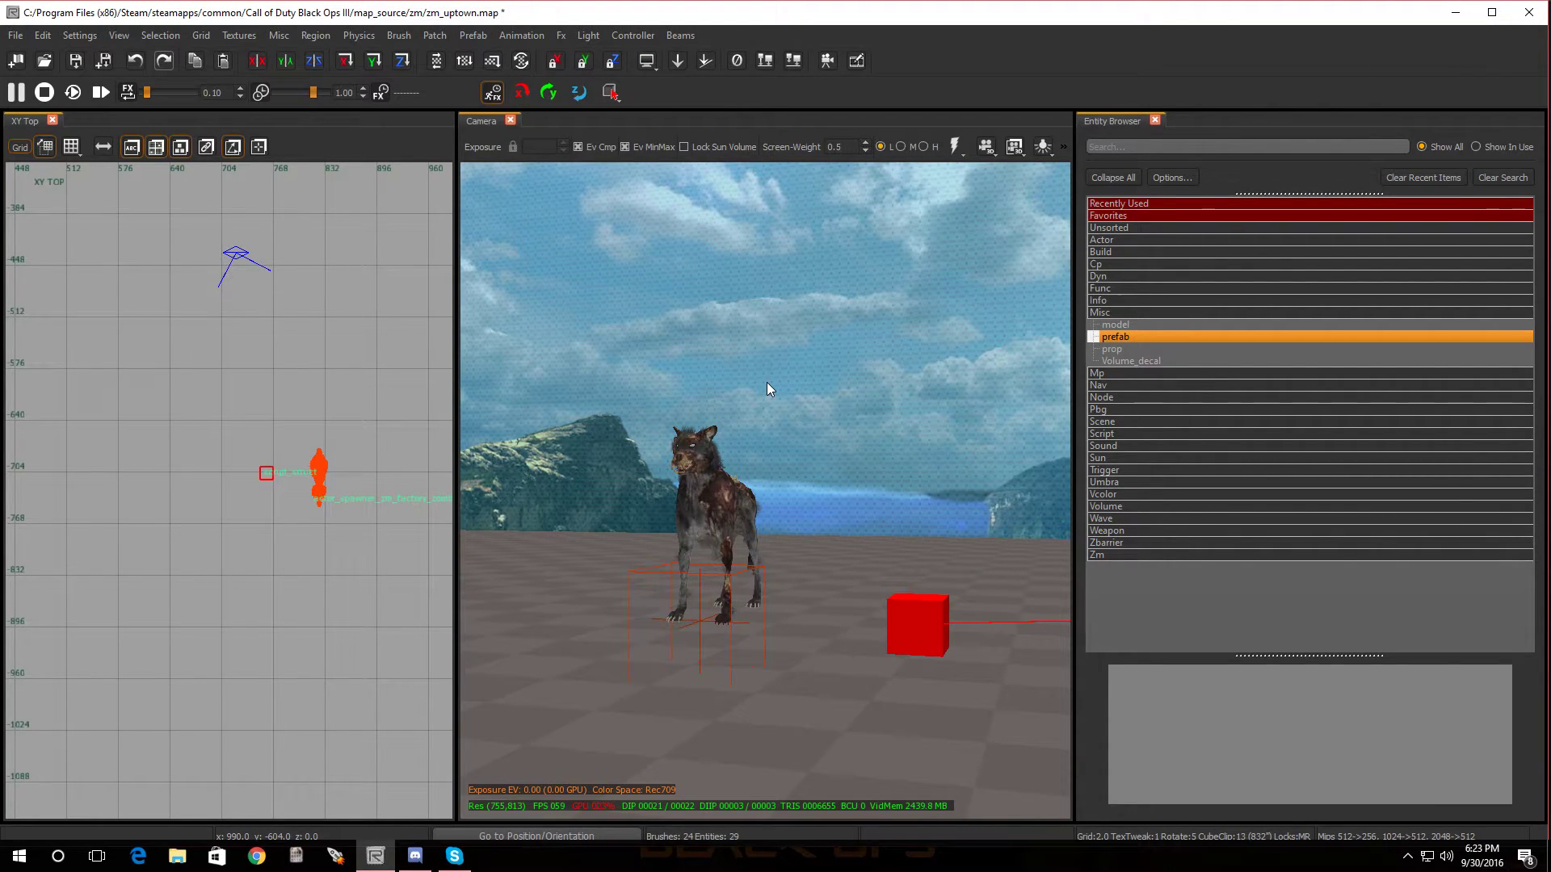
right_drag(793, 550, 793, 550)
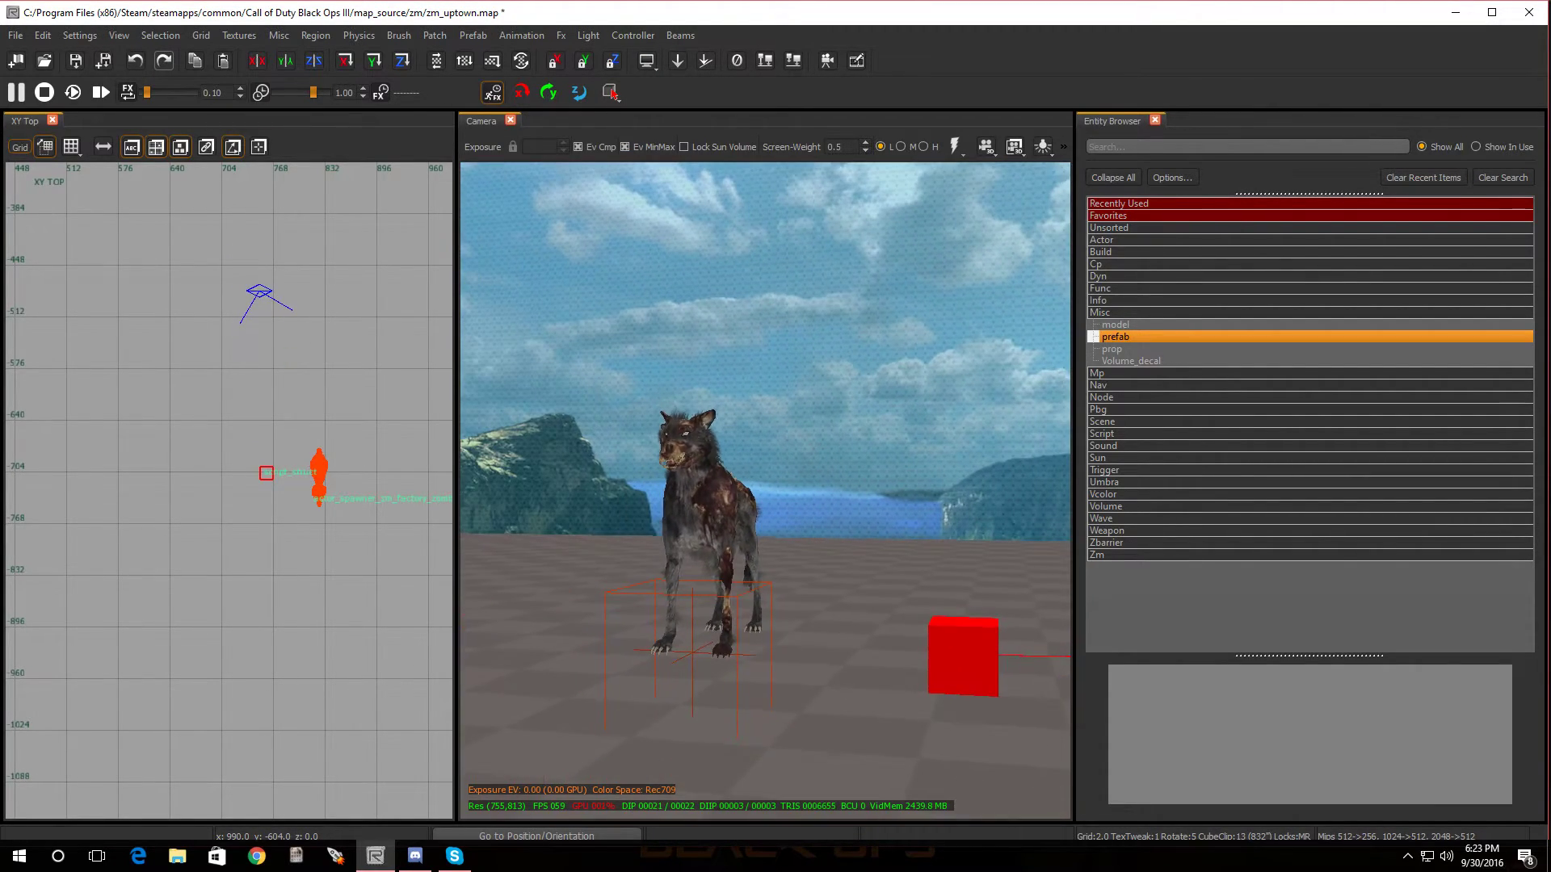
click(720, 493)
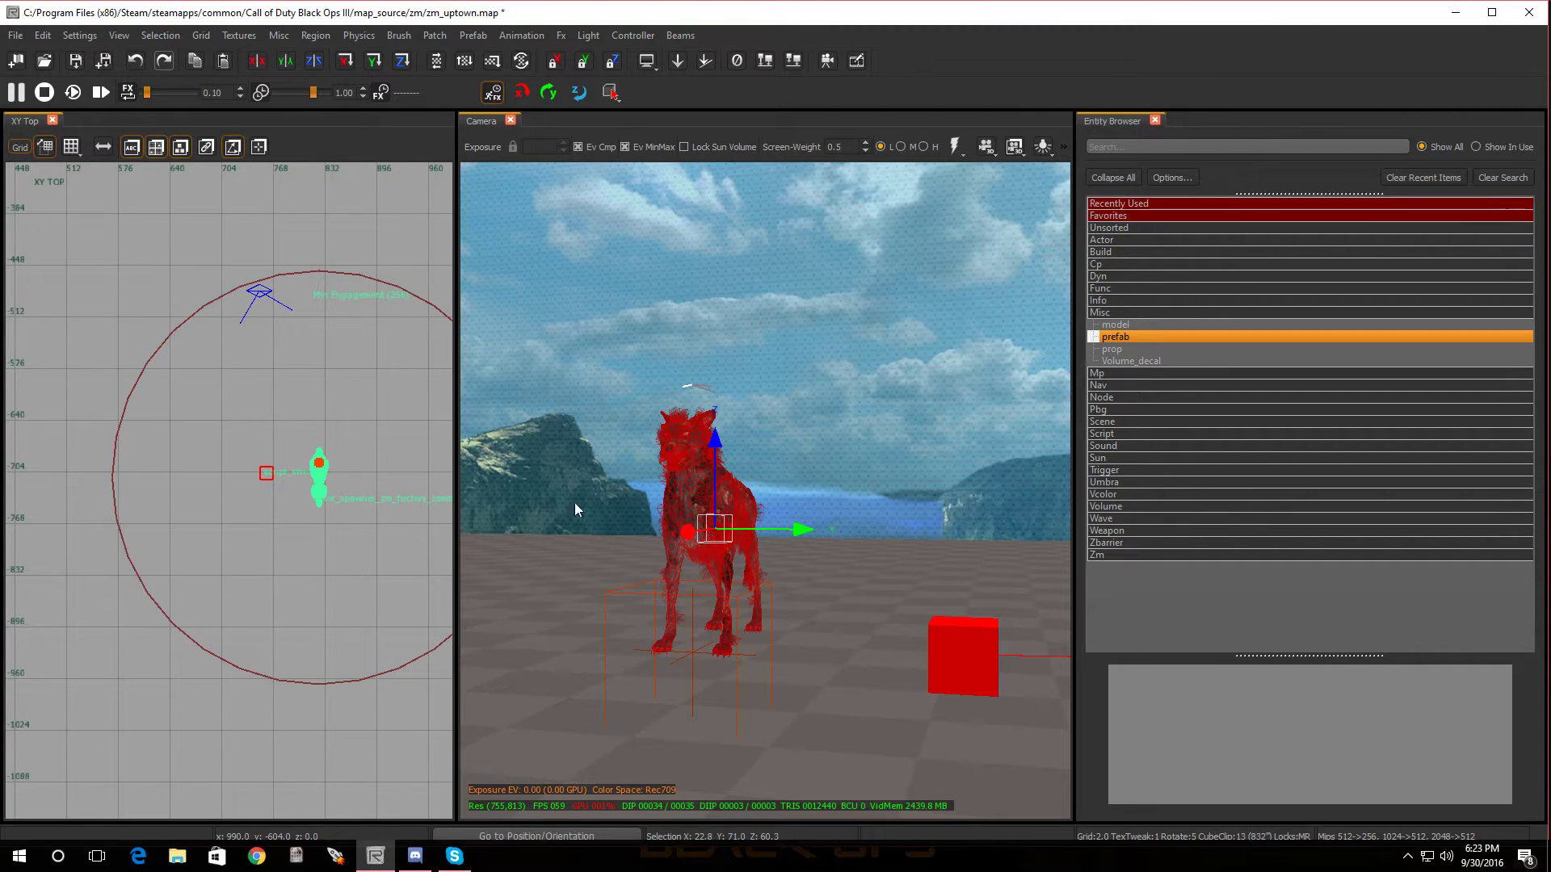
right_drag(688, 537, 714, 521)
drag(714, 521, 718, 795)
Drag the red script_struct cube down onto the floor line in the XZ Front view.
key(Escape)
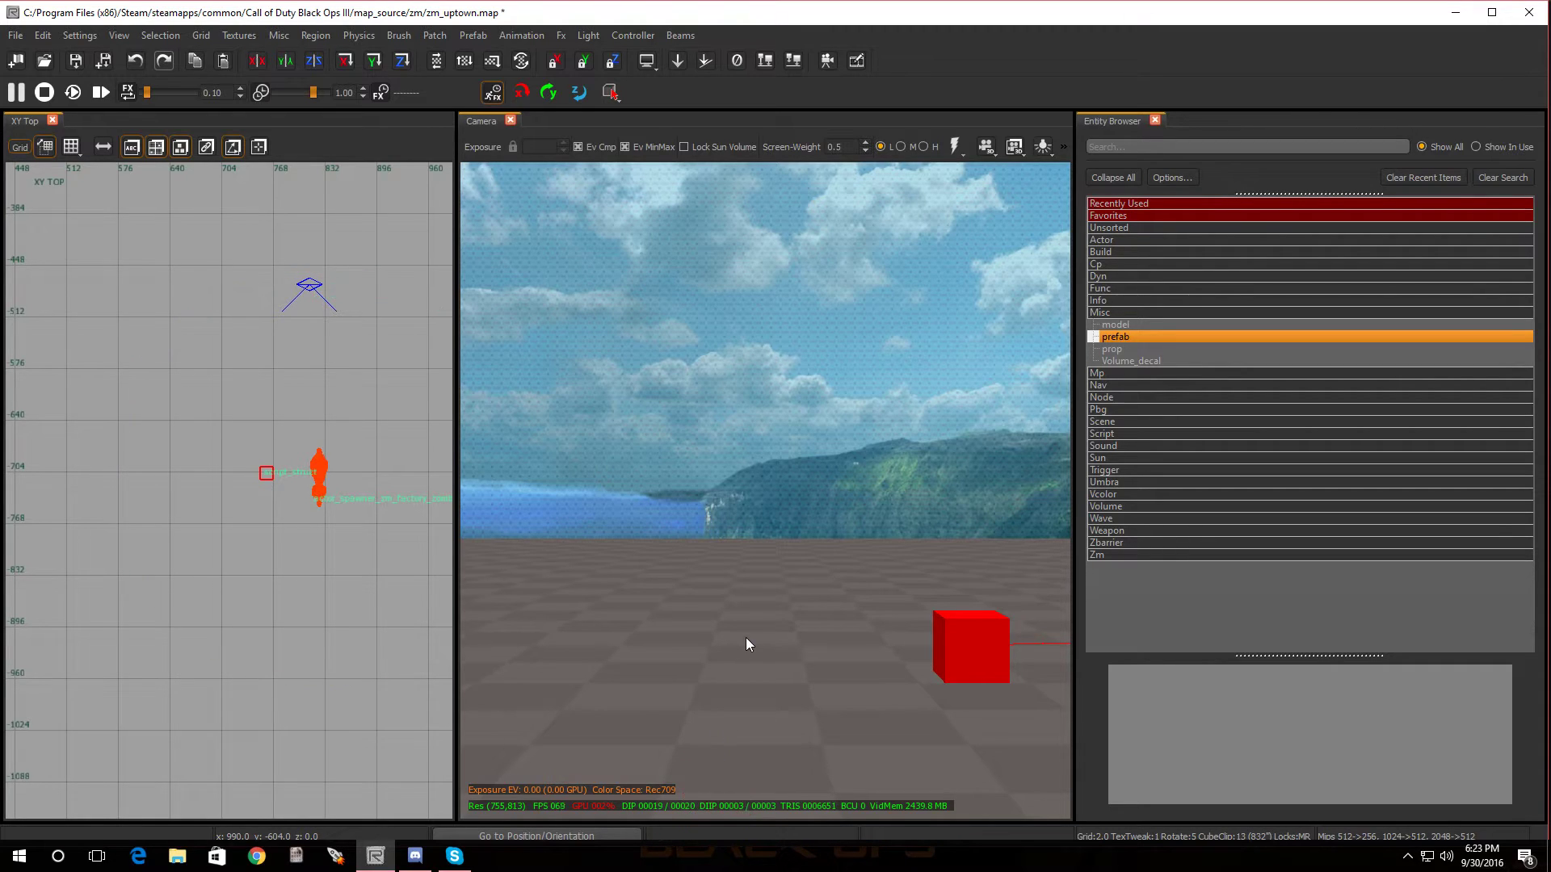
right_drag(745, 637, 744, 642)
click(761, 681)
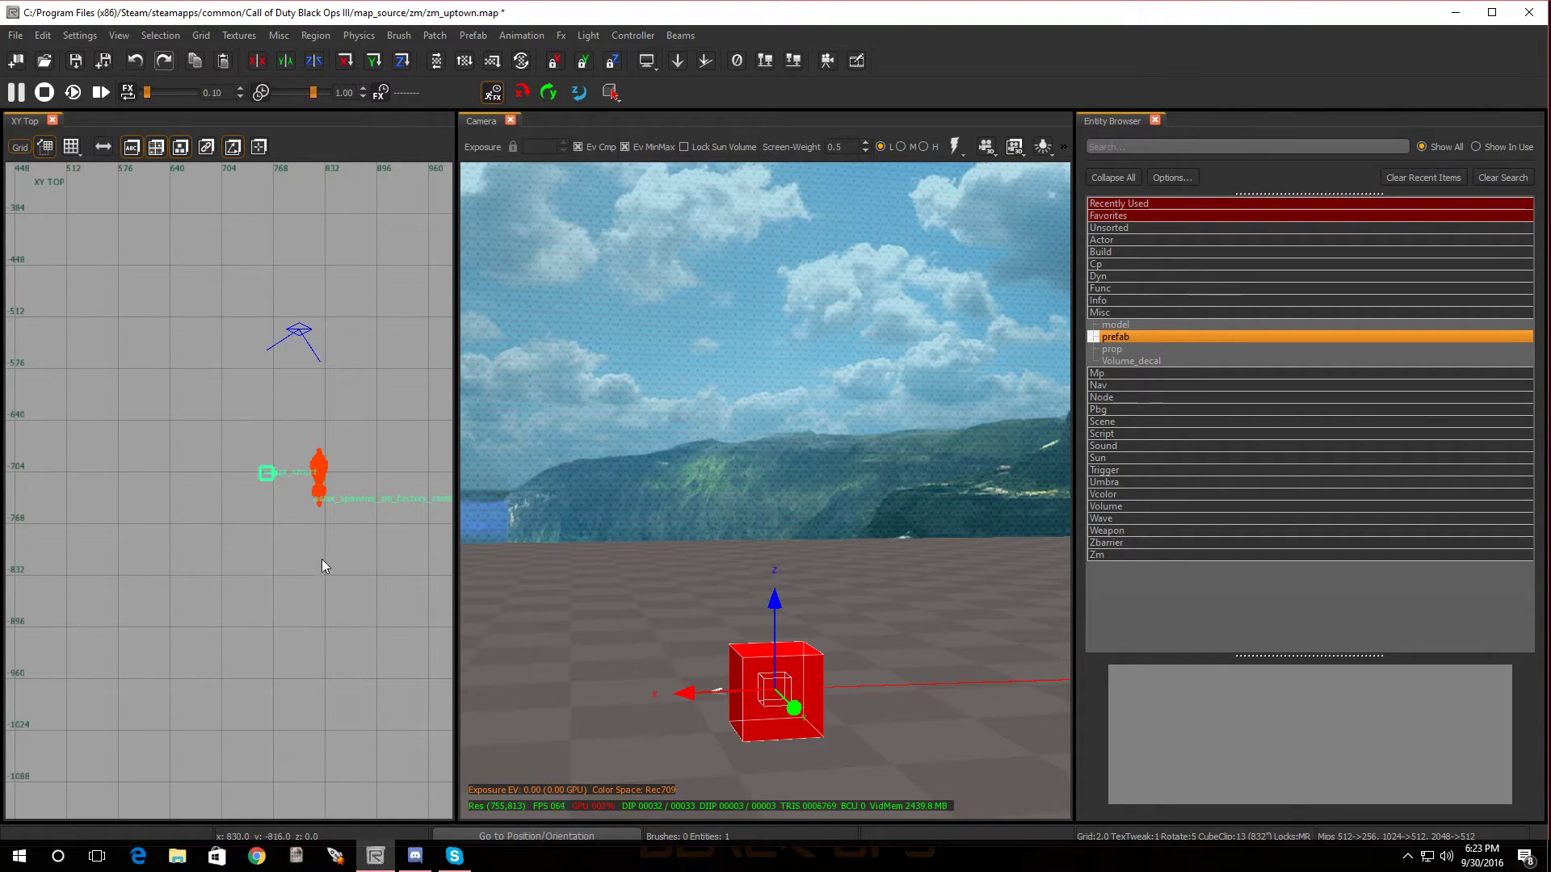
key(ctrl+Tab)
scroll(290, 570, up, 6)
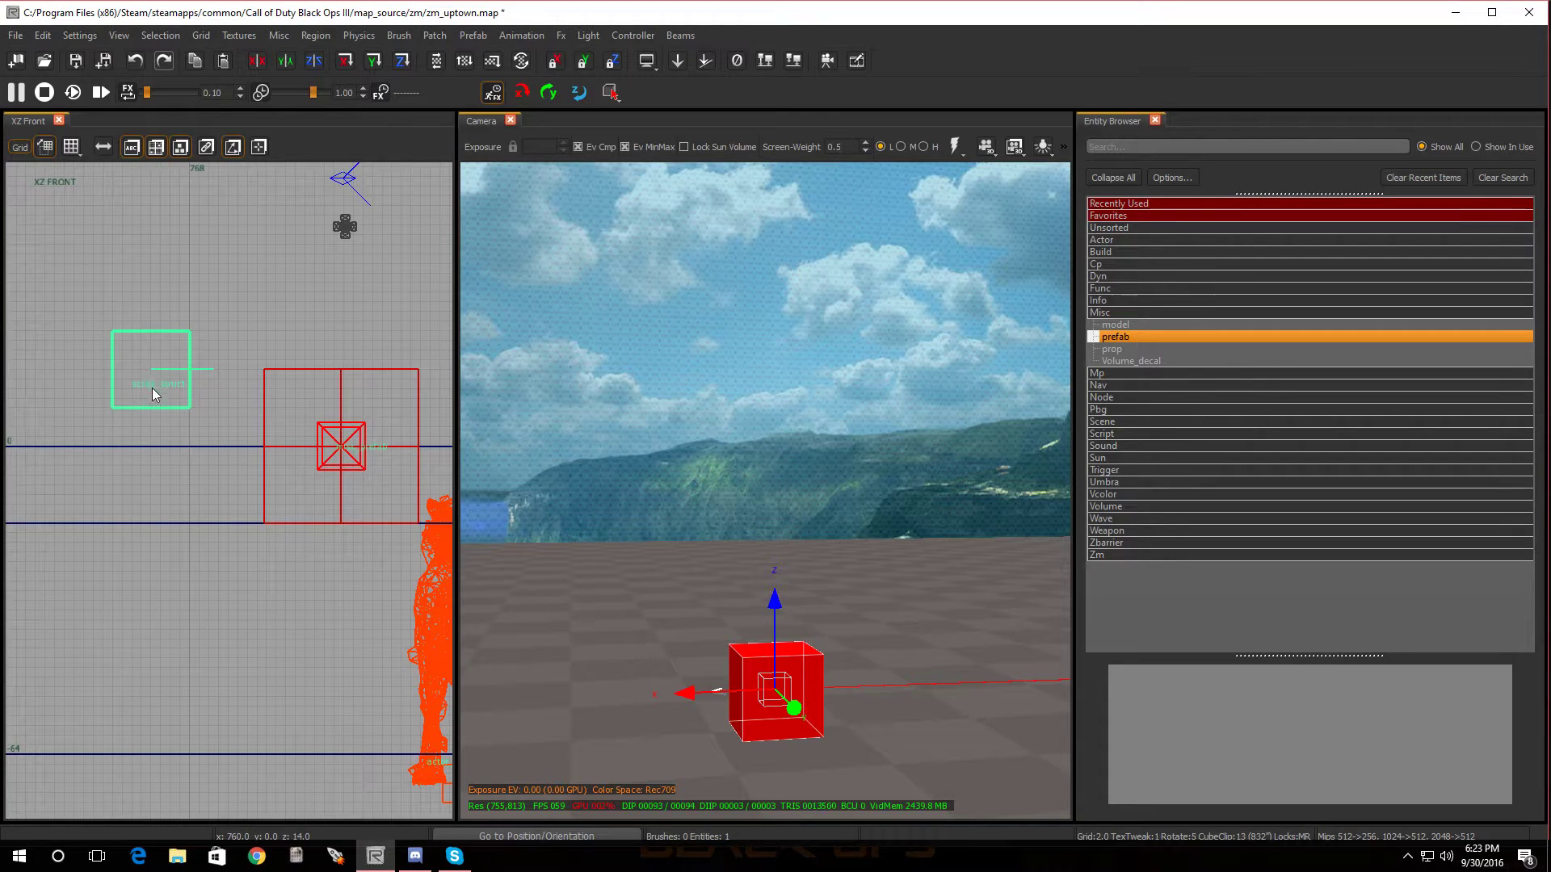
drag(151, 388, 147, 458)
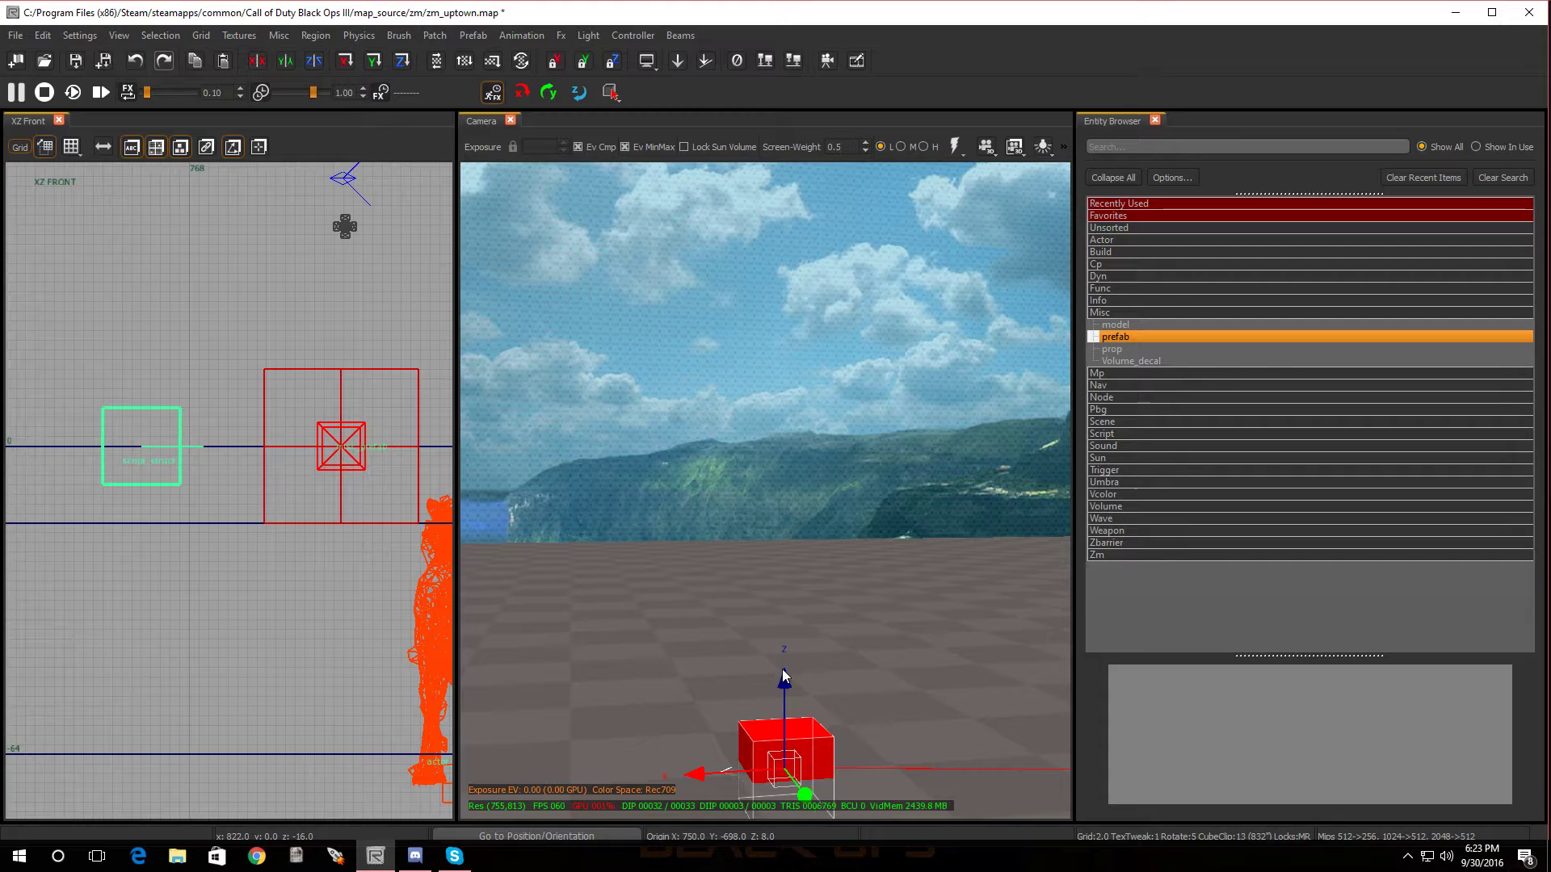
key(Escape)
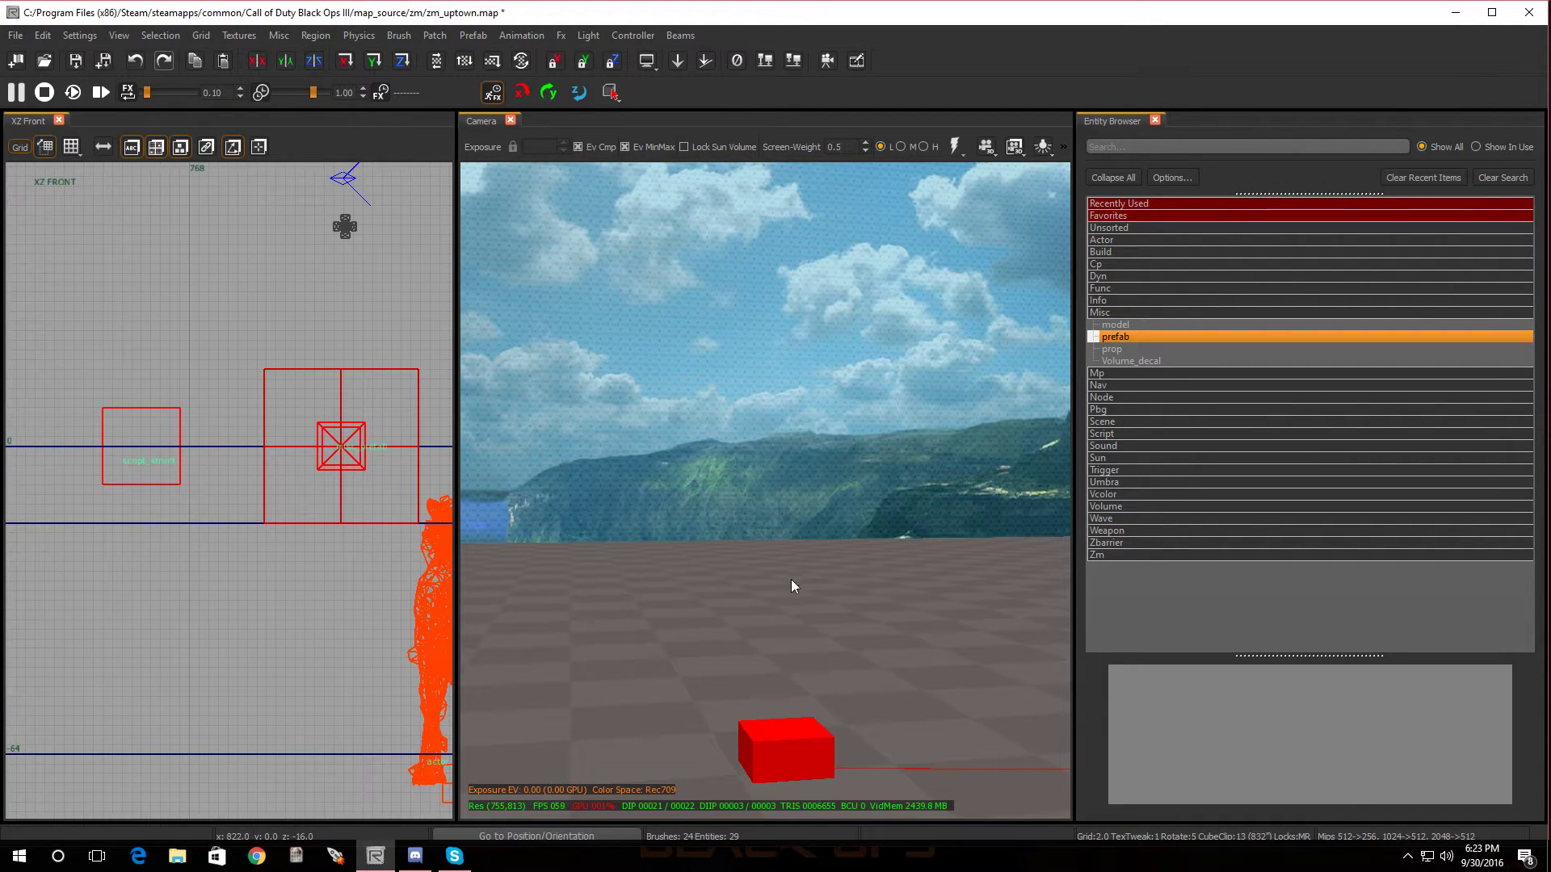
right_drag(792, 579, 831, 607)
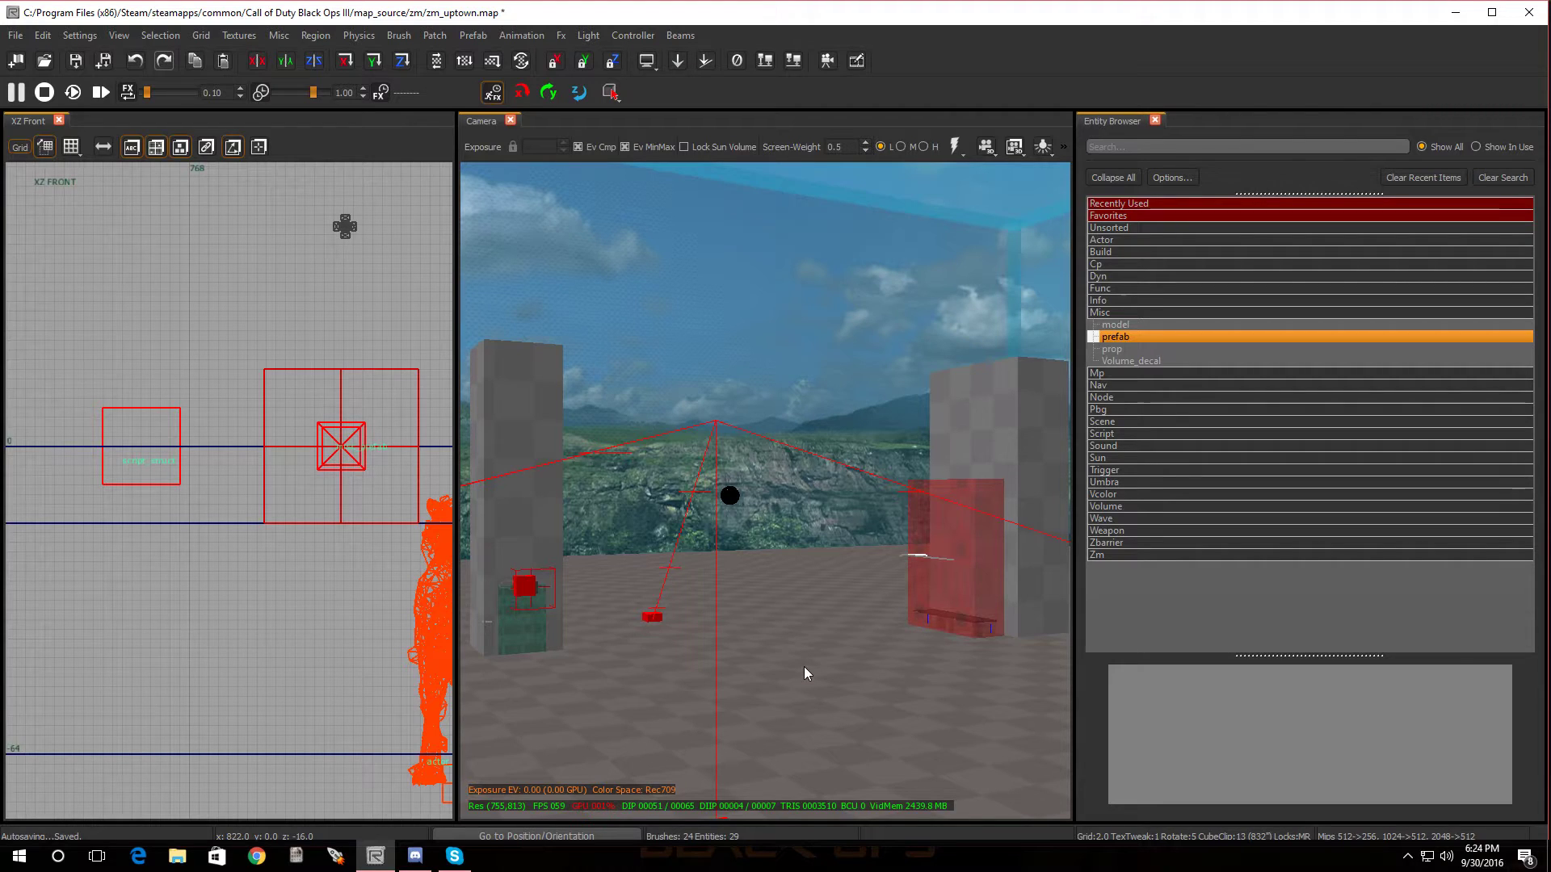
mouse_move(802, 667)
right_down()
mouse_move(804, 650)
mouse_move(804, 666)
right_up()
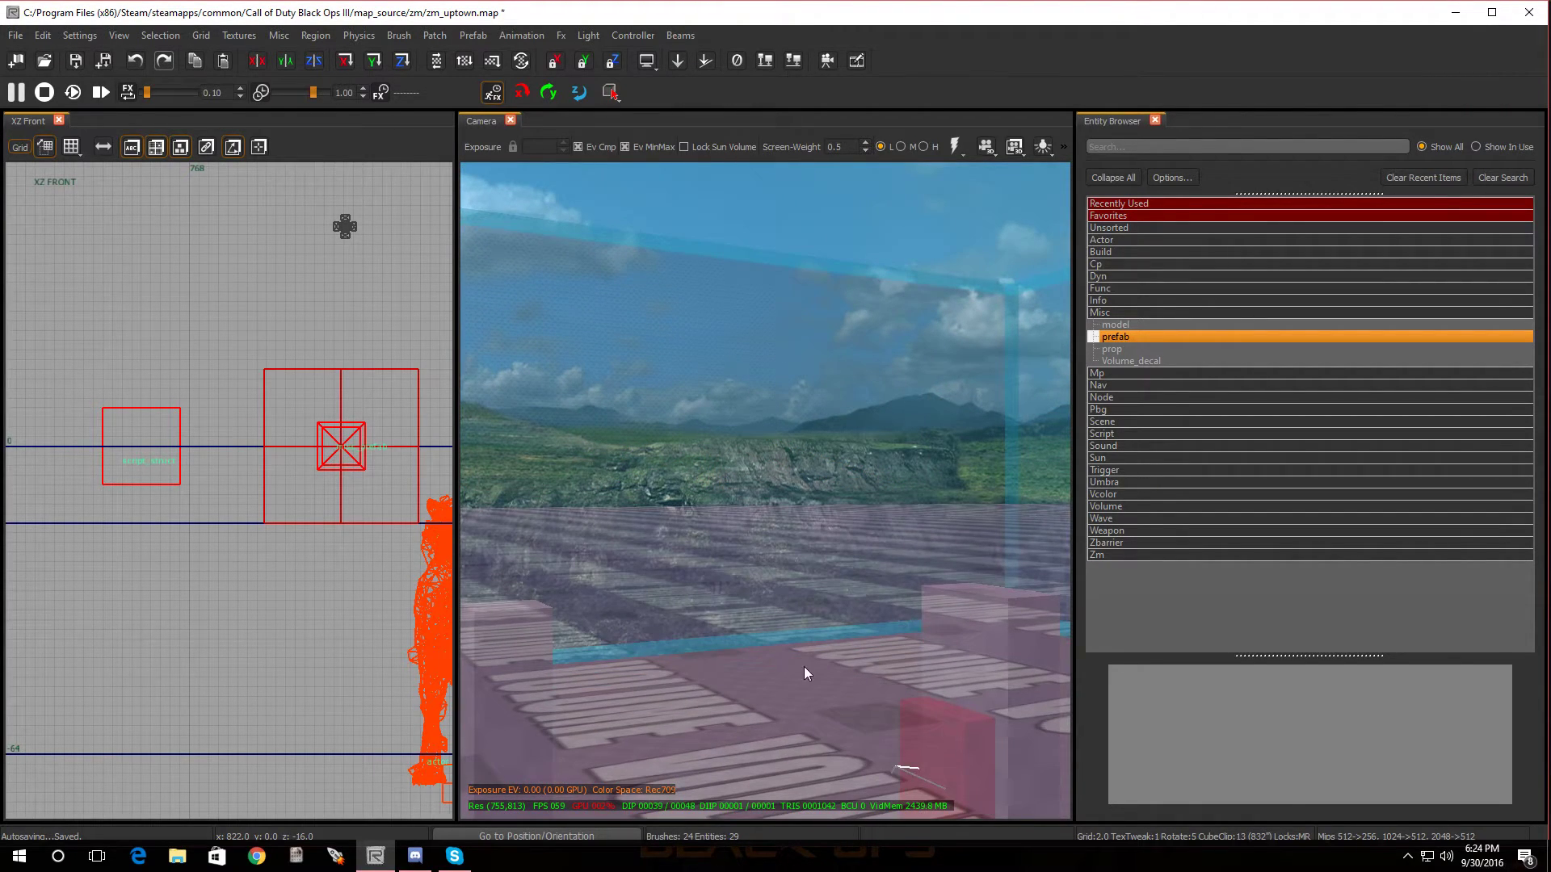
shift+click(732, 658)
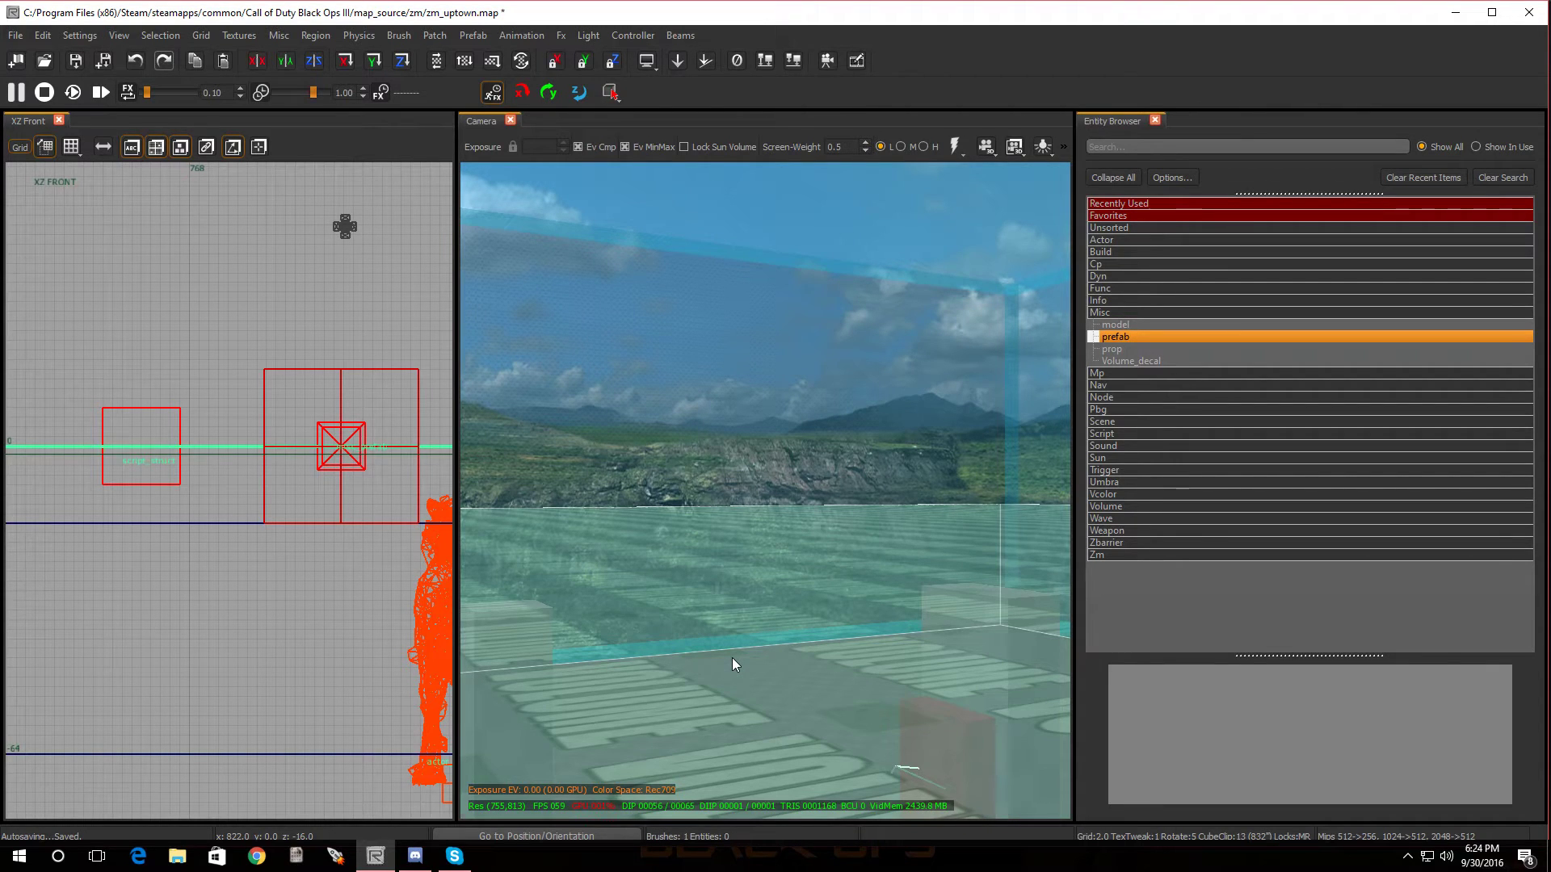
shift+click(733, 658)
mouse_move(732, 657)
right_down()
mouse_move(744, 632)
mouse_move(715, 631)
mouse_move(732, 657)
right_up()
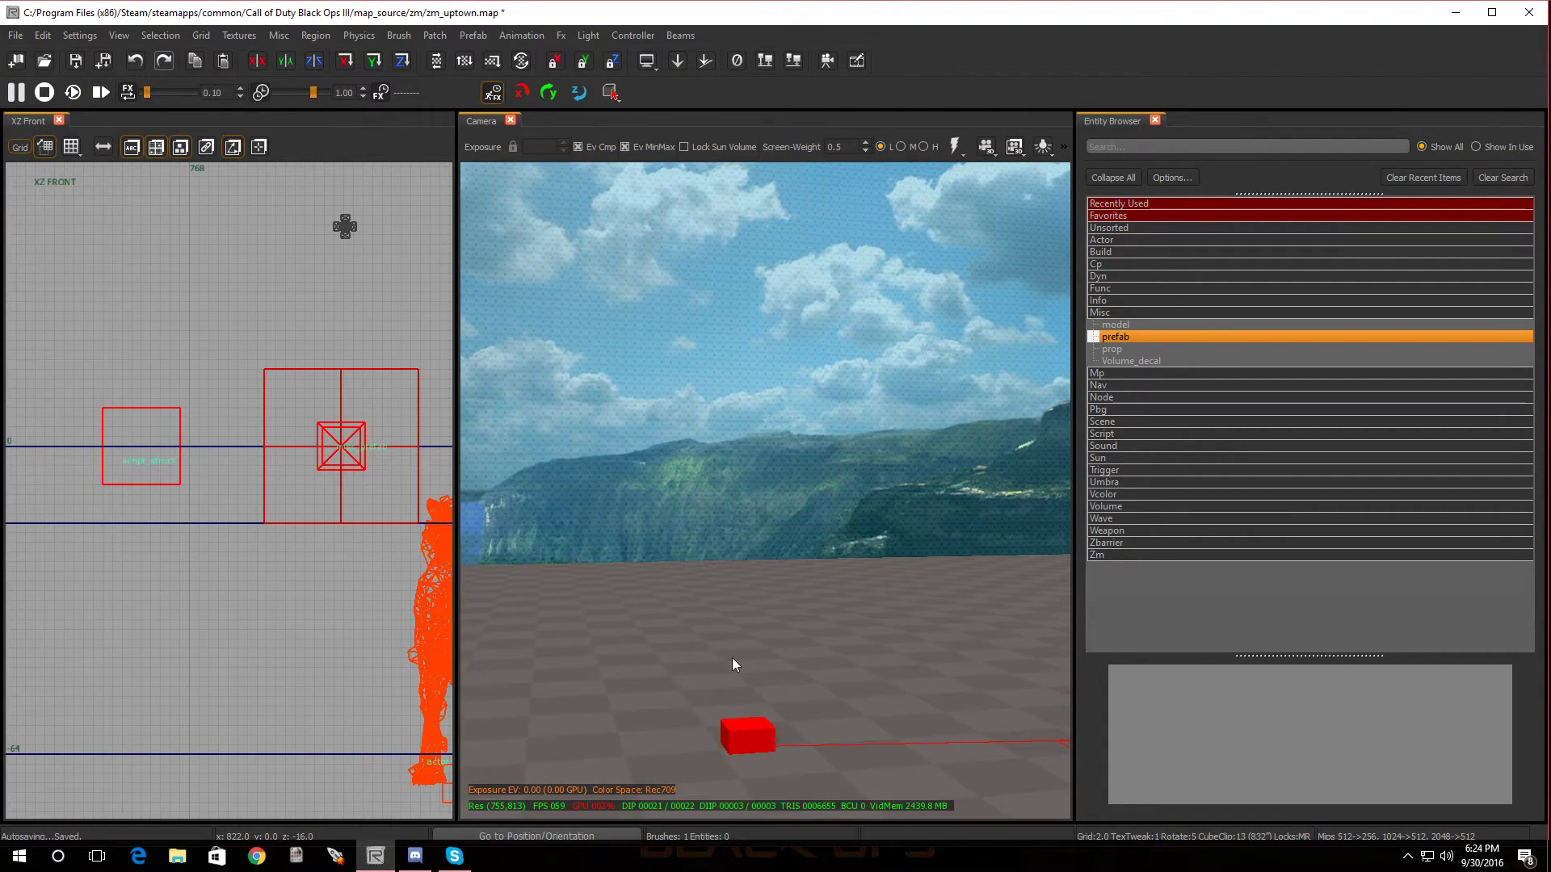
click(744, 731)
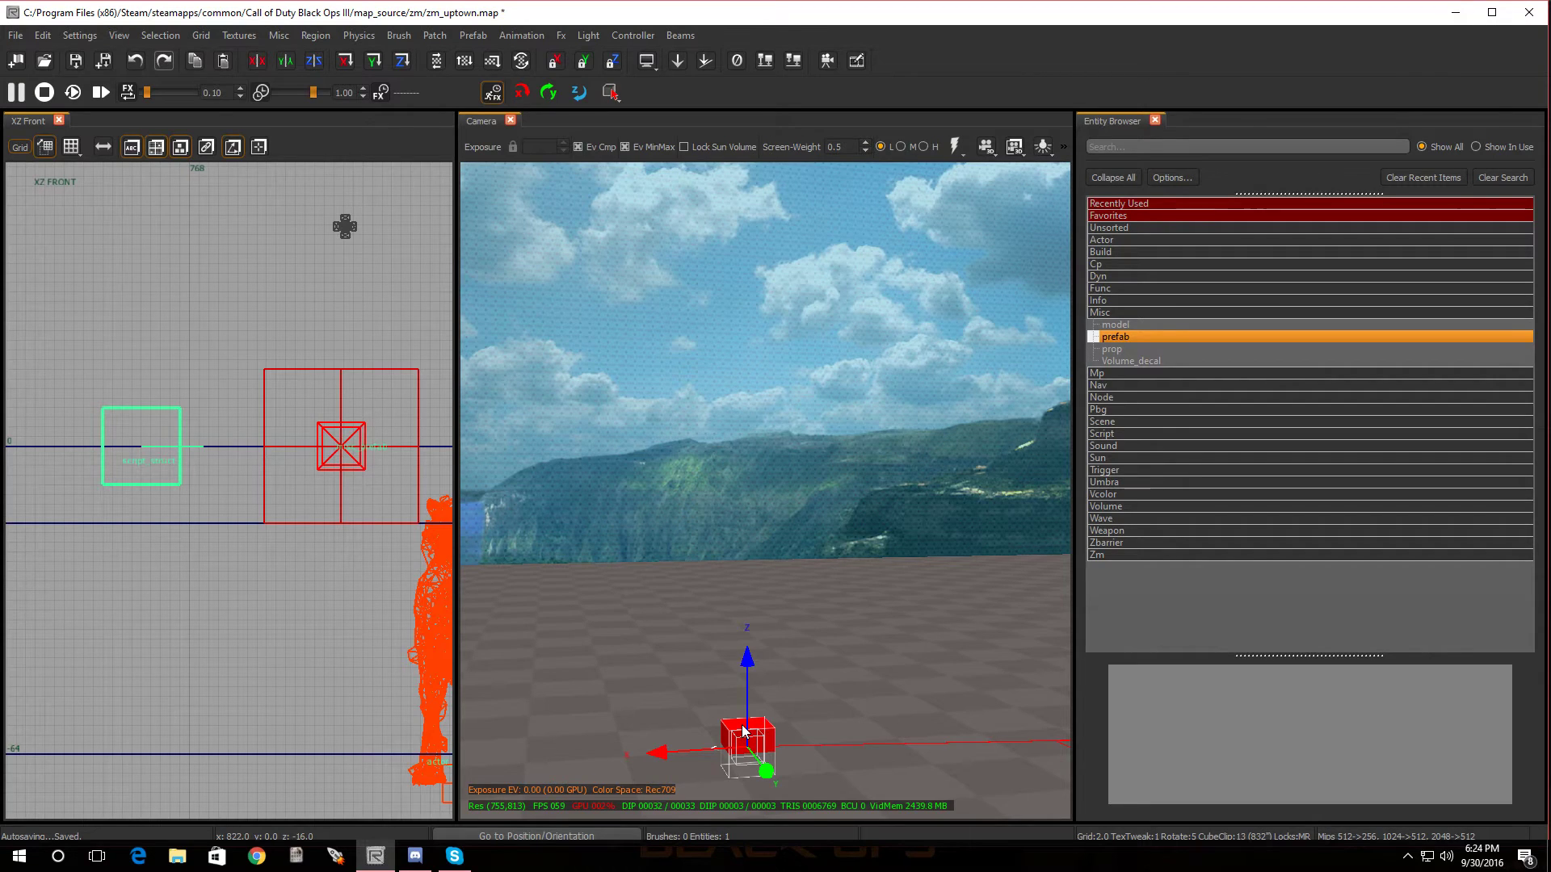
Show the script_struct's Entity Info (targetname start_zone_spawners, script_noteworthy dog_location), then deselect it.
key(n)
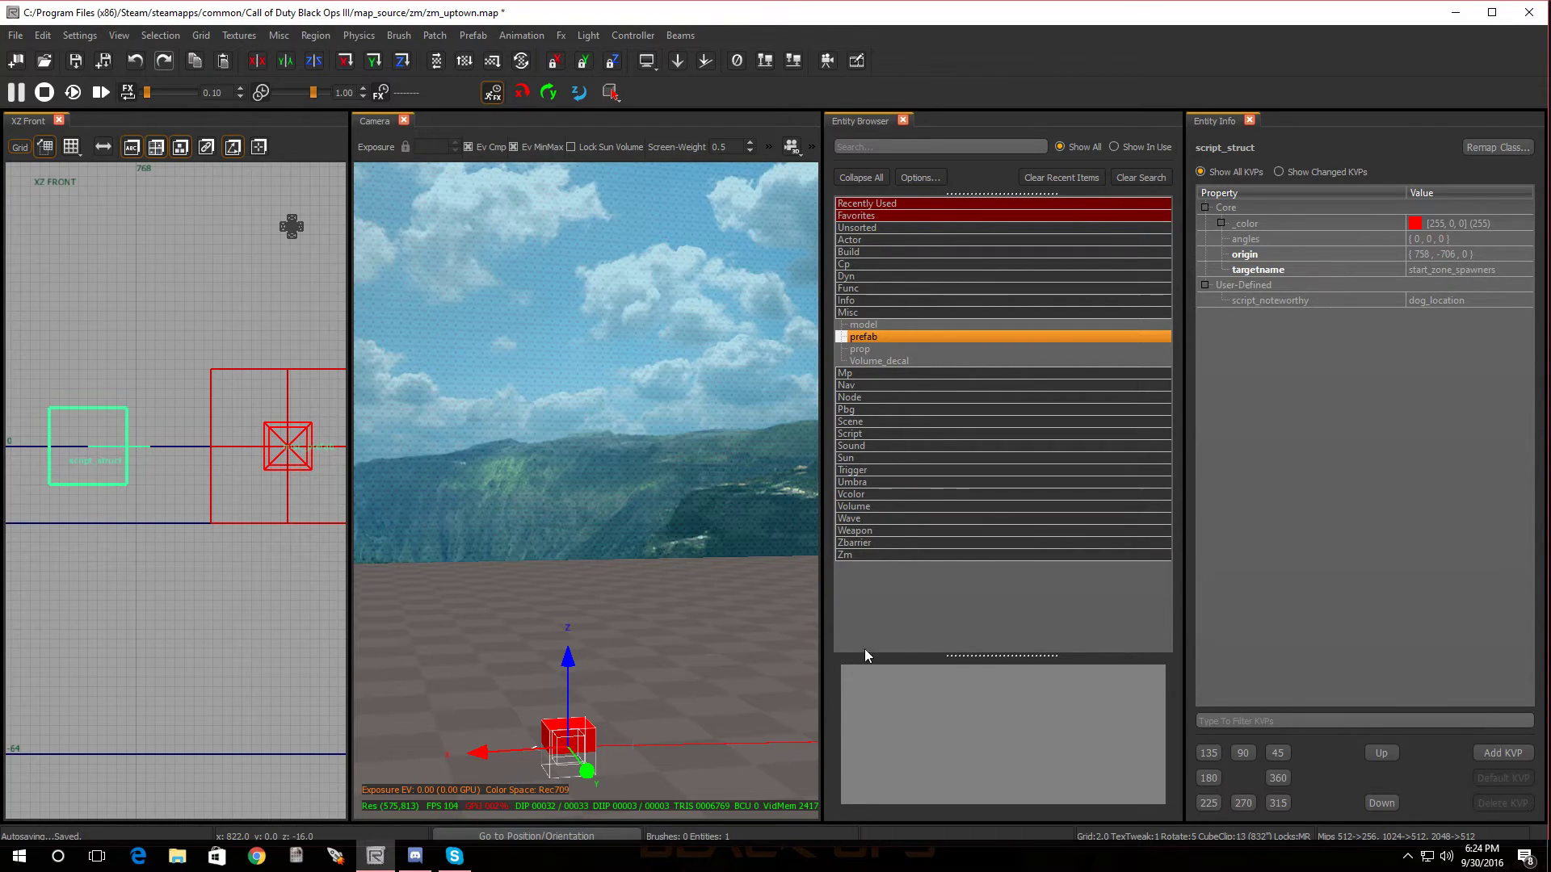
key(Escape)
right_click(682, 533)
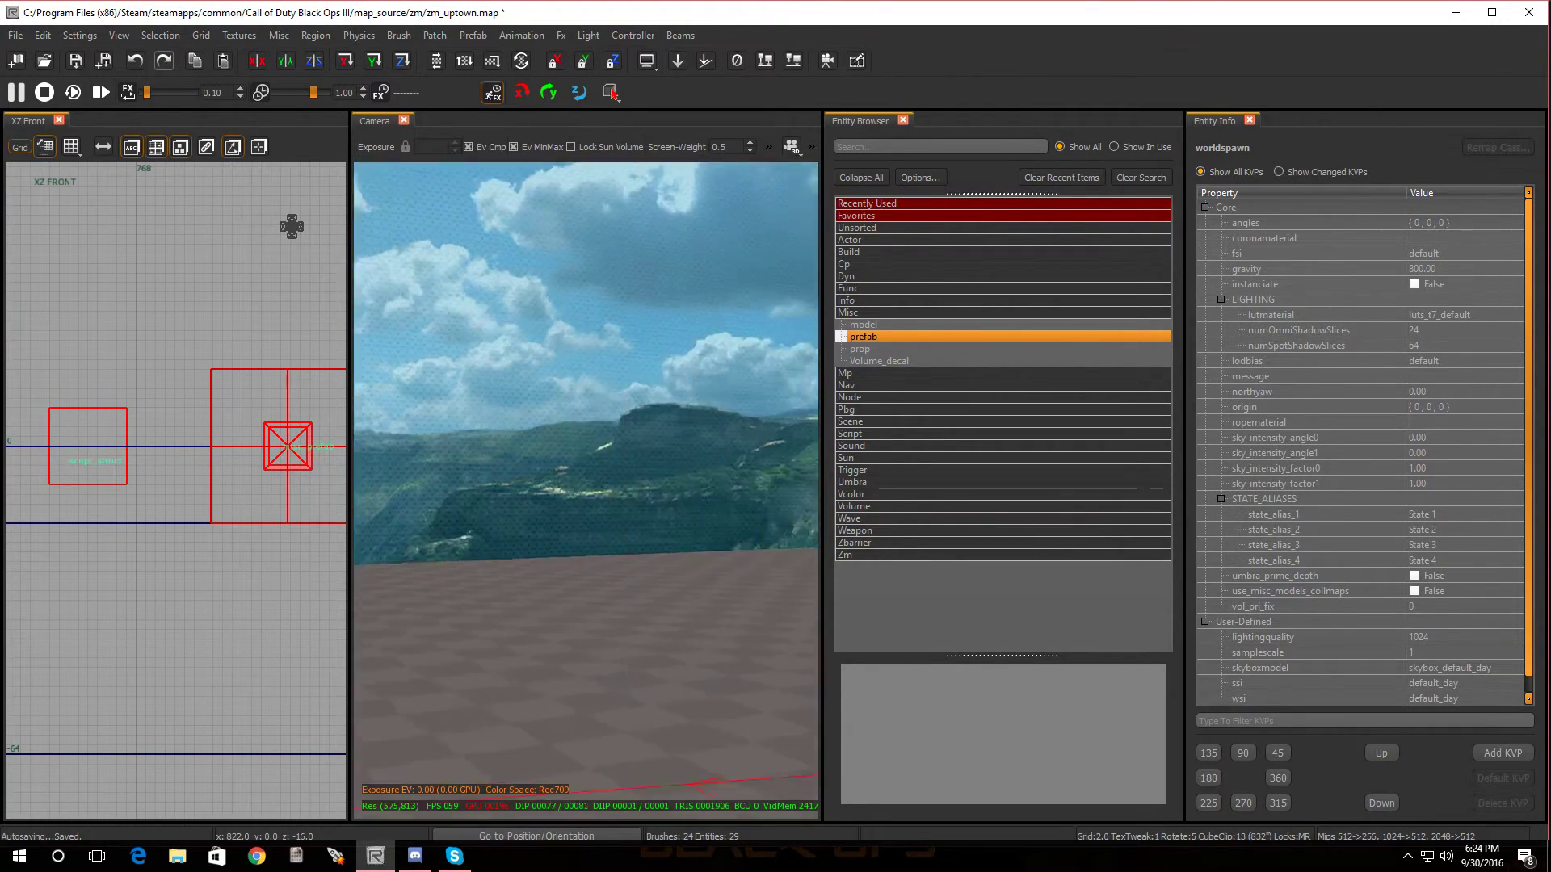
right_drag(682, 533, 672, 517)
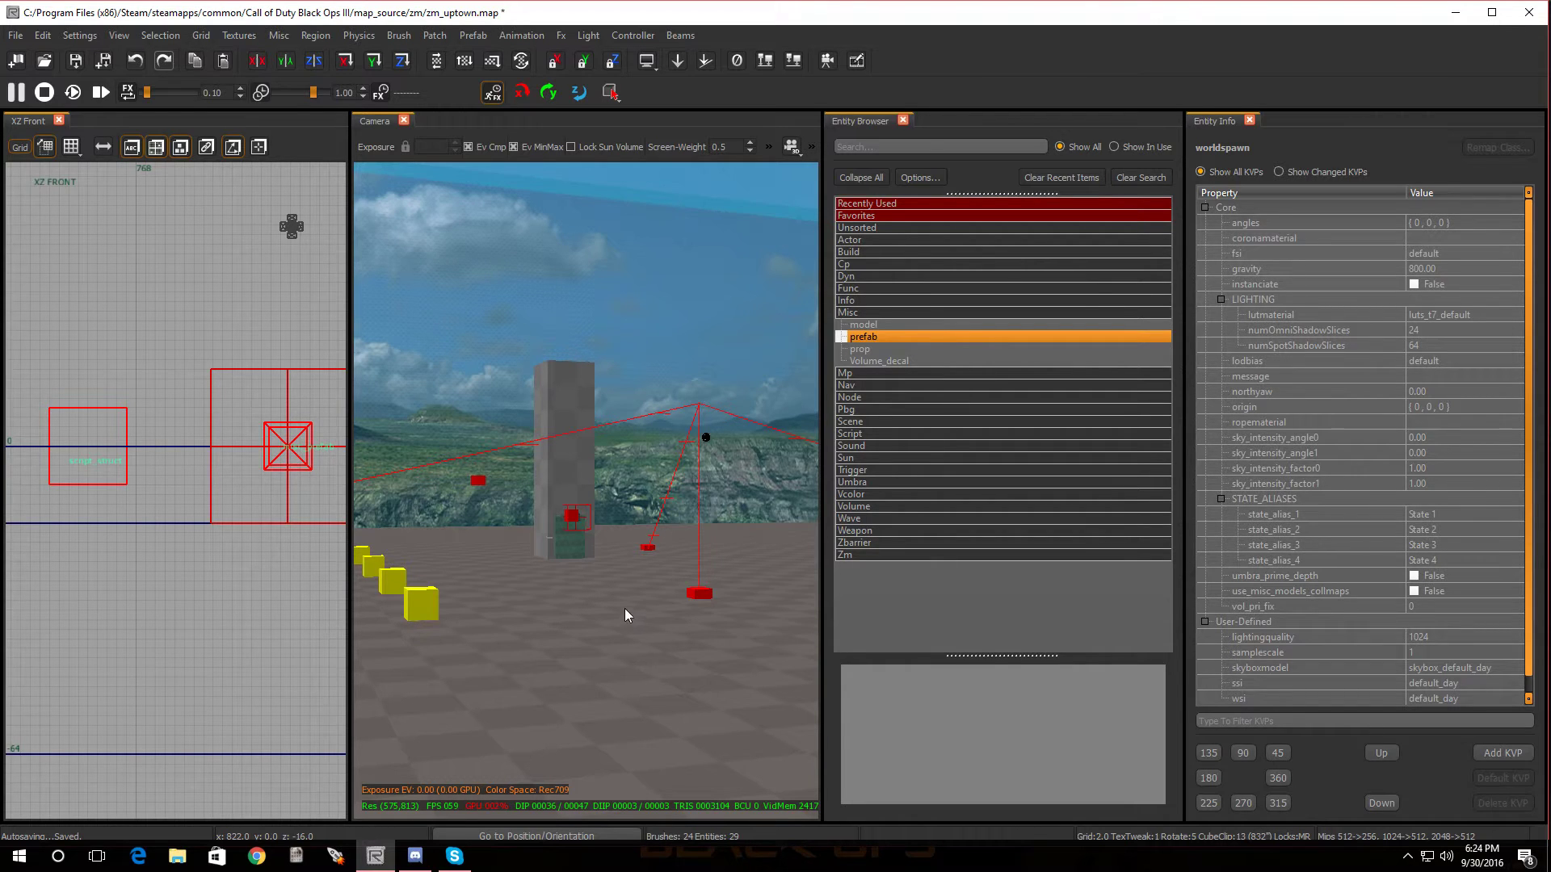
Save the zm_uptown map with File > Save and close Radiant Black.
right_drag(623, 609, 624, 608)
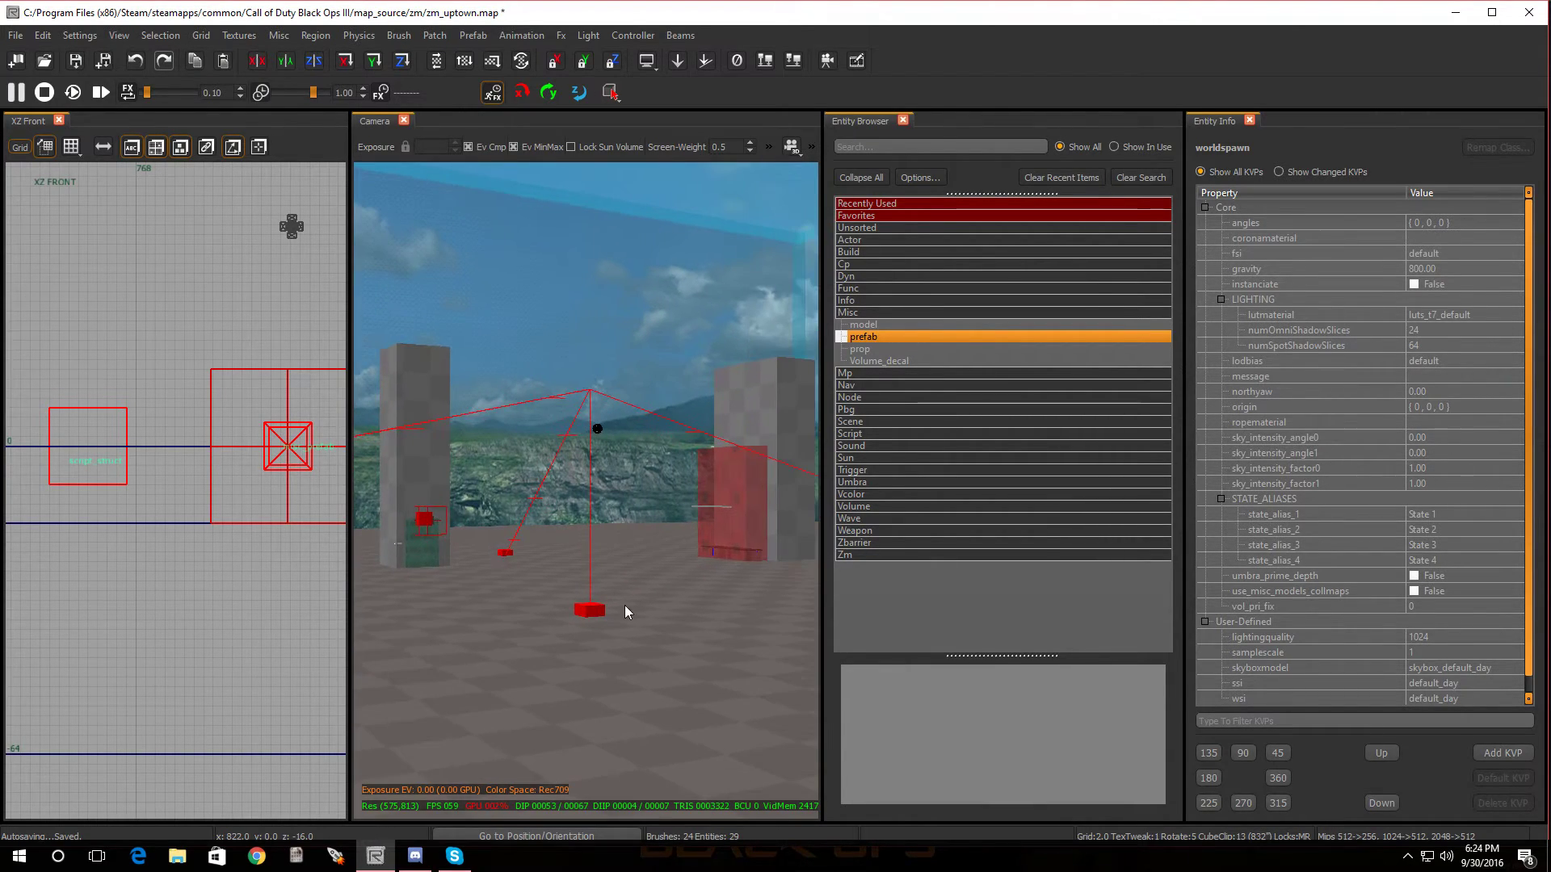
click(14, 37)
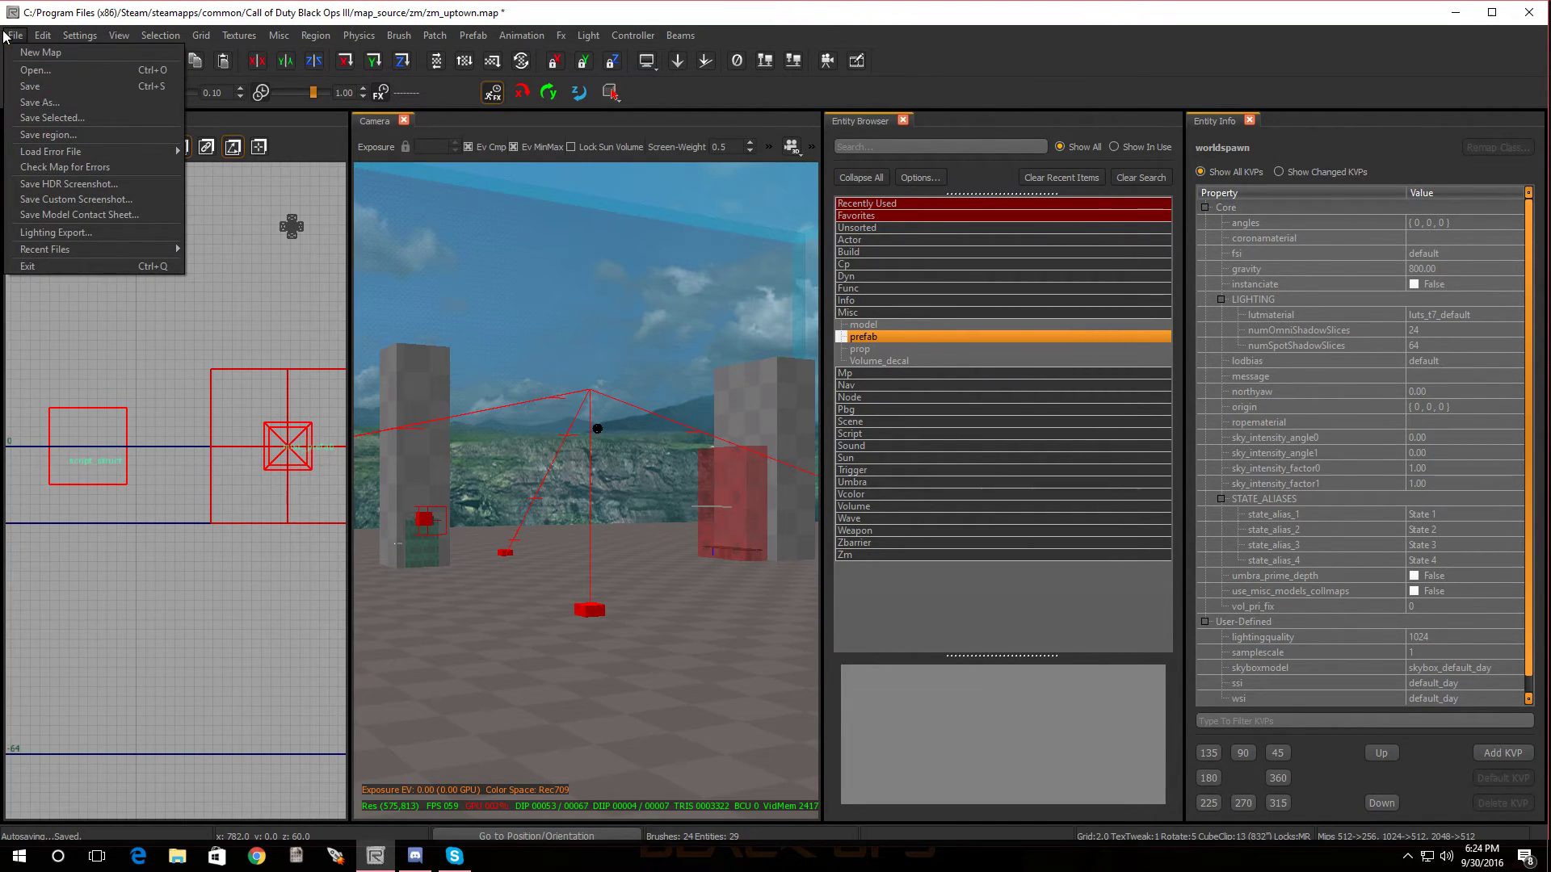
click(29, 87)
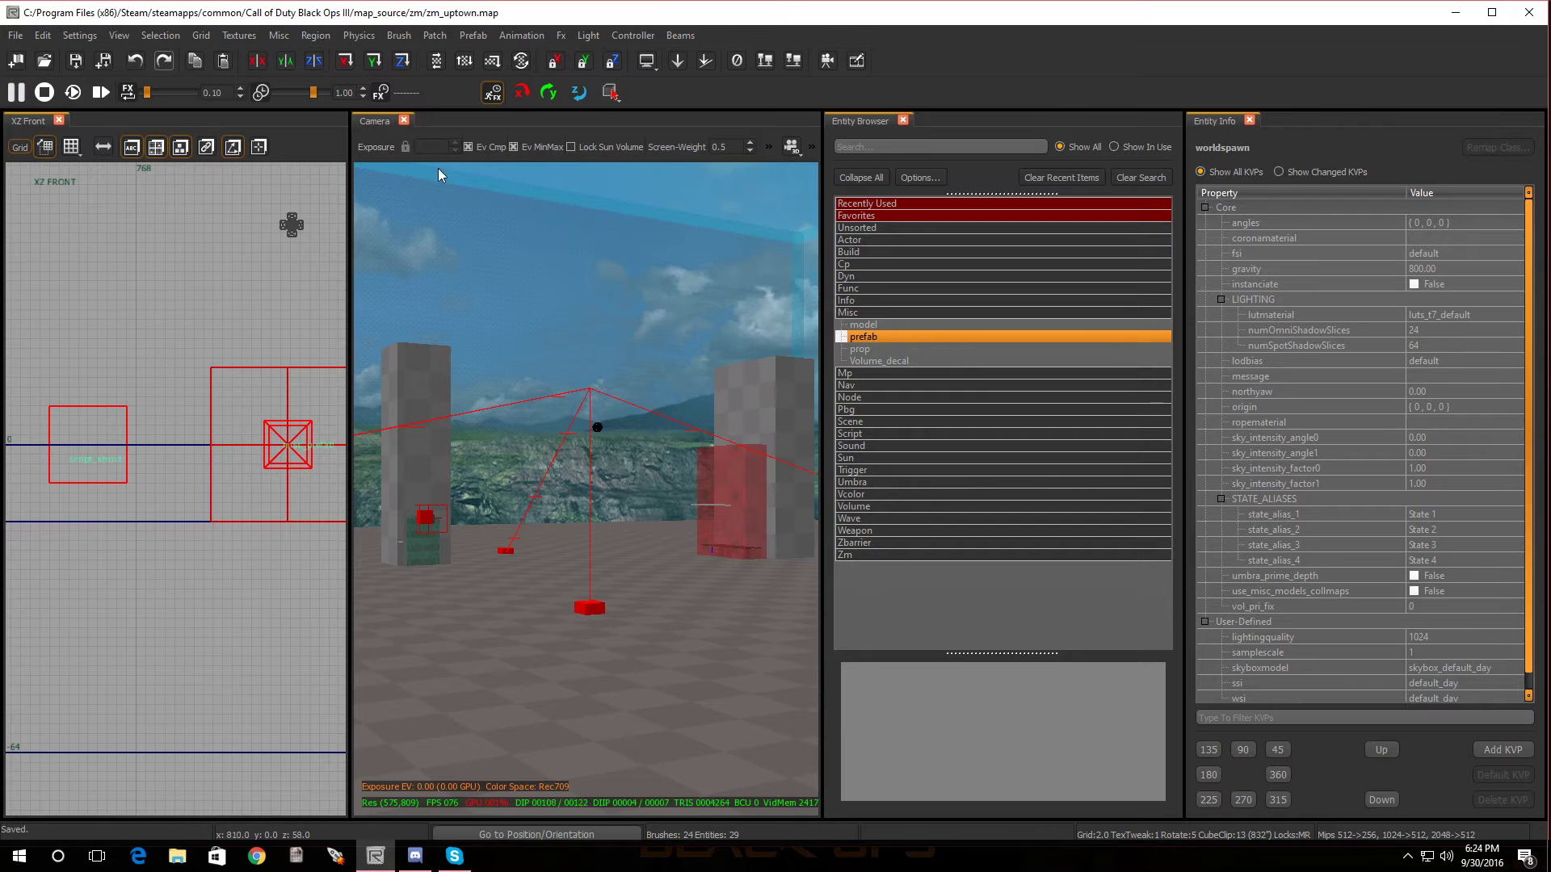
click(1529, 14)
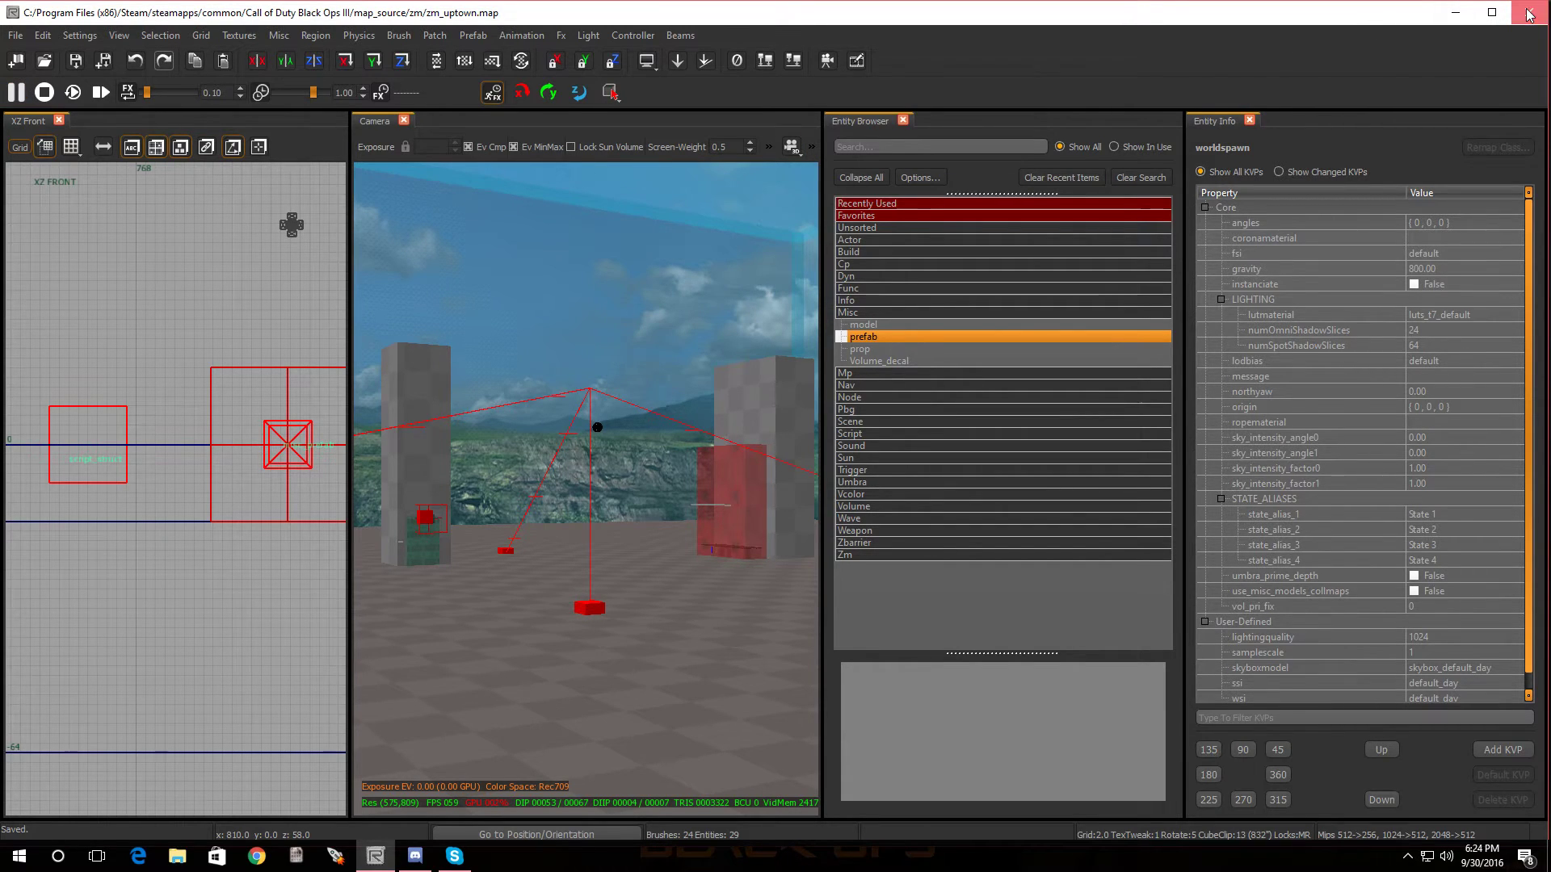